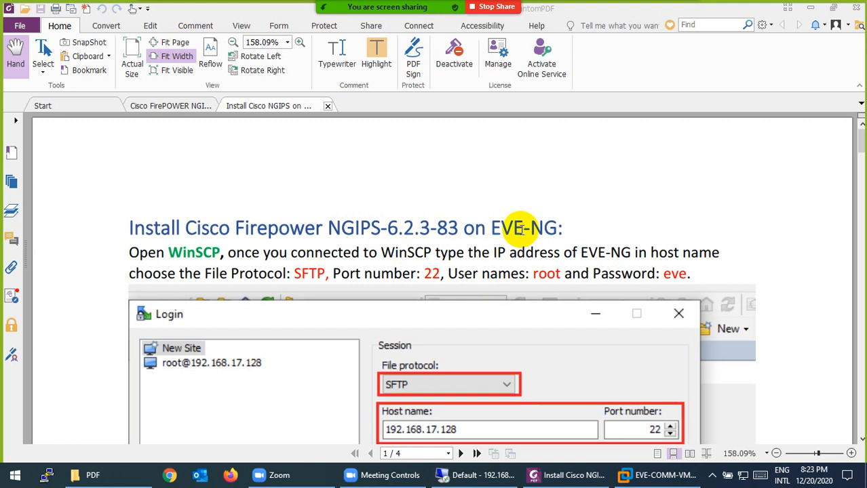
# Step: Review the connection instructions in the NGIPS installation guide and launch WinSCP
pyautogui.scroll(-3, 524, 231)
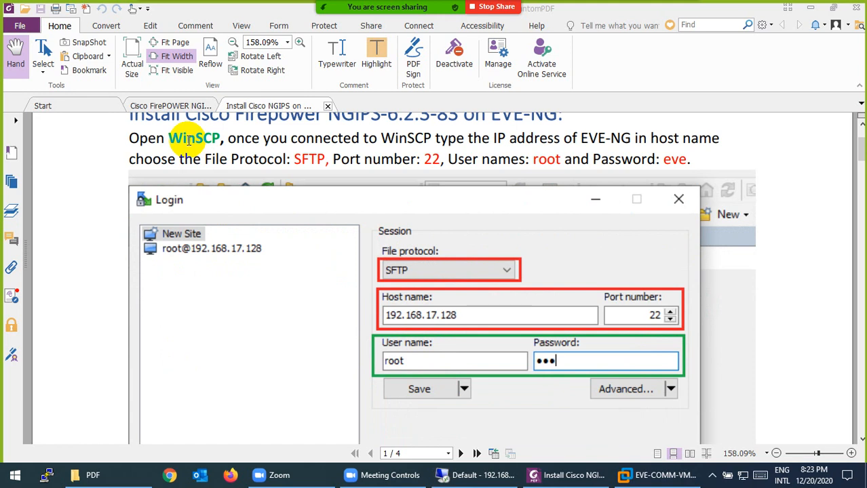
pyautogui.click(15, 475)
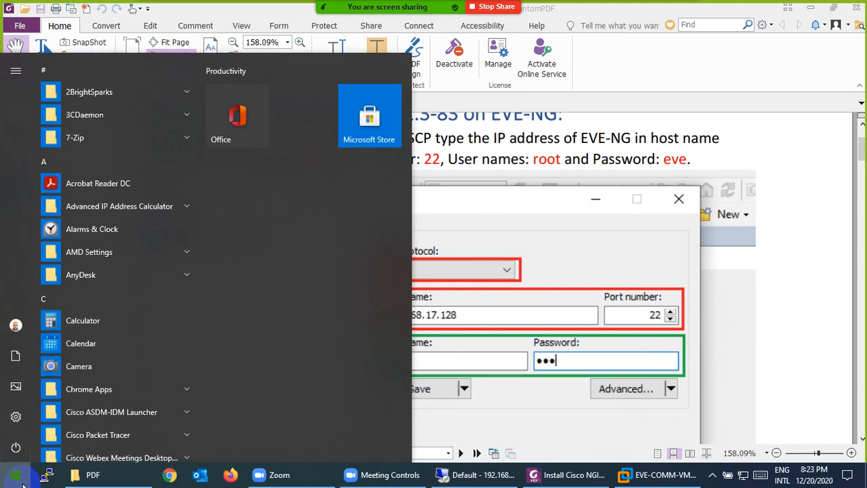
pyautogui.write('win')
pyautogui.press('Return')
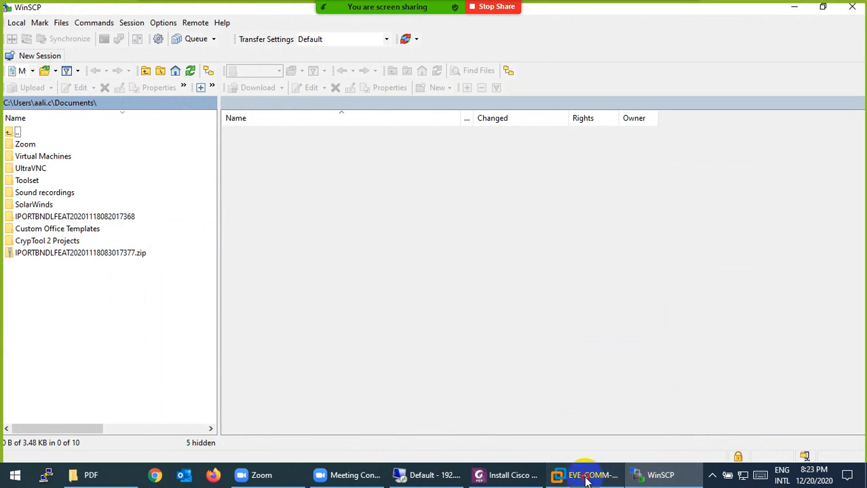
# Step: Check the EVE-NG address on the EVE-COMM-VM console in VMware Workstation and read the WinSCP login section of the PDF guide
pyautogui.click(585, 475)
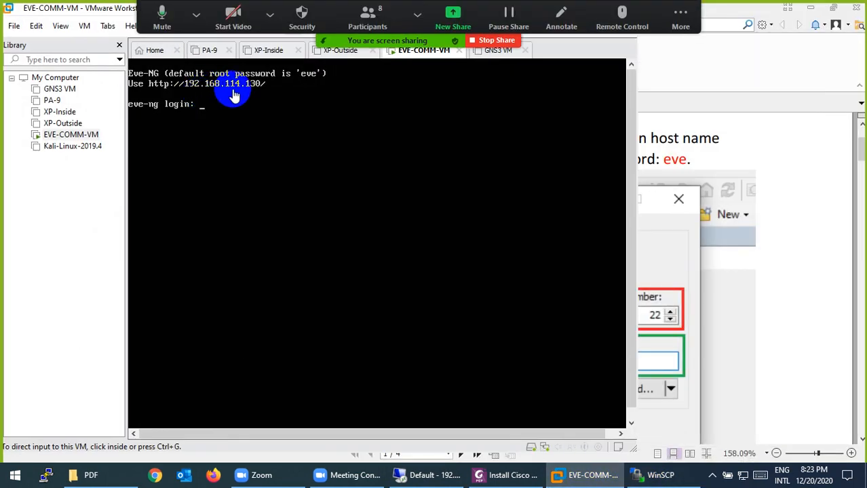
pyautogui.click(512, 475)
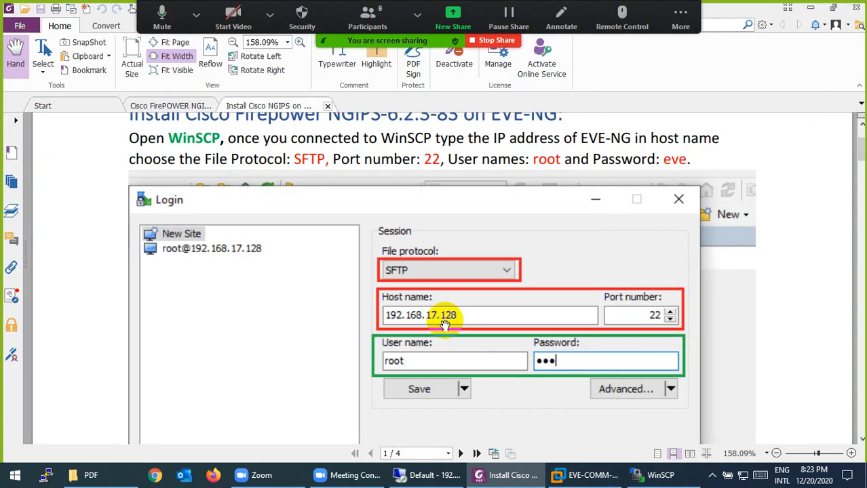
pyautogui.scroll(-6, 444, 324)
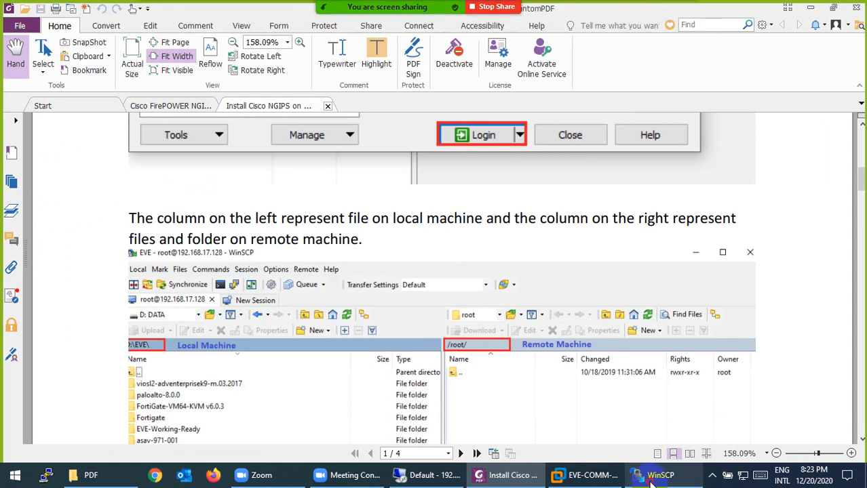
pyautogui.click(653, 477)
pyautogui.click(292, 158)
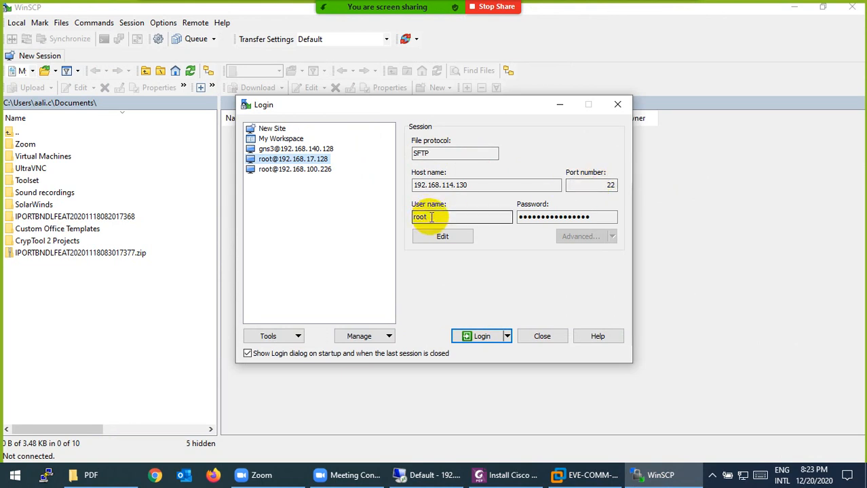
pyautogui.click(585, 475)
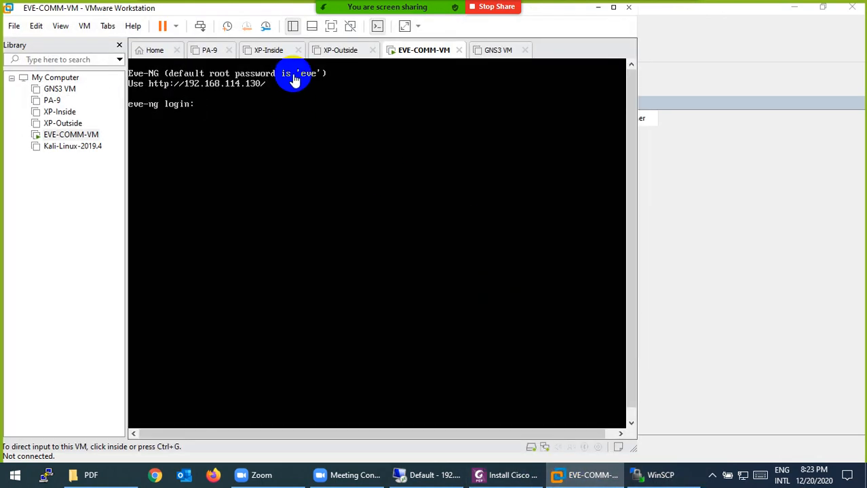
pyautogui.click(653, 475)
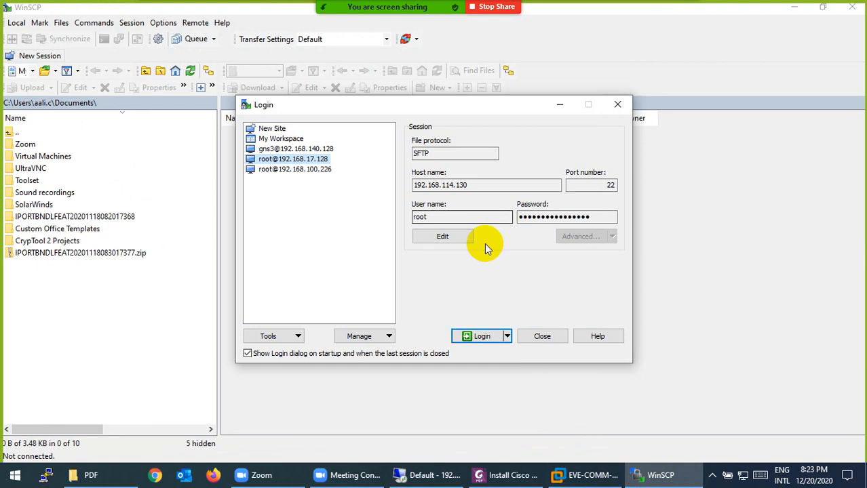
pyautogui.click(472, 338)
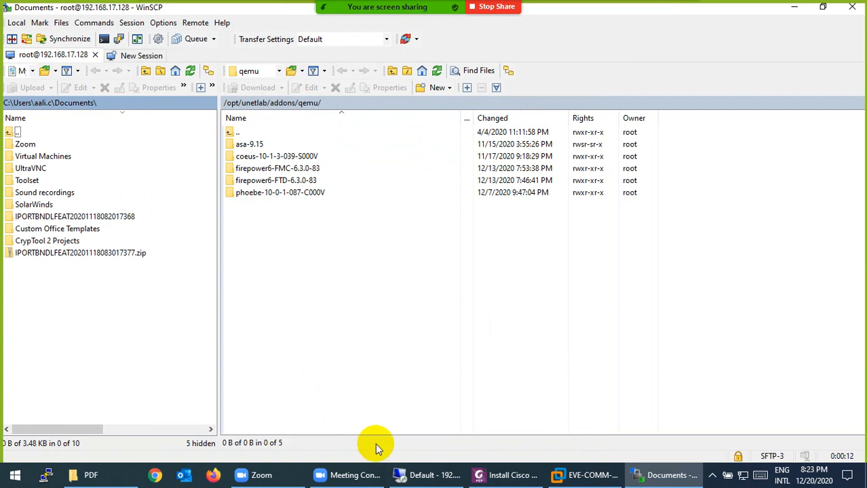
# Step: Switch to File Explorer and open the qemu folder inside EVE-FULL in Downloads
pyautogui.click(102, 475)
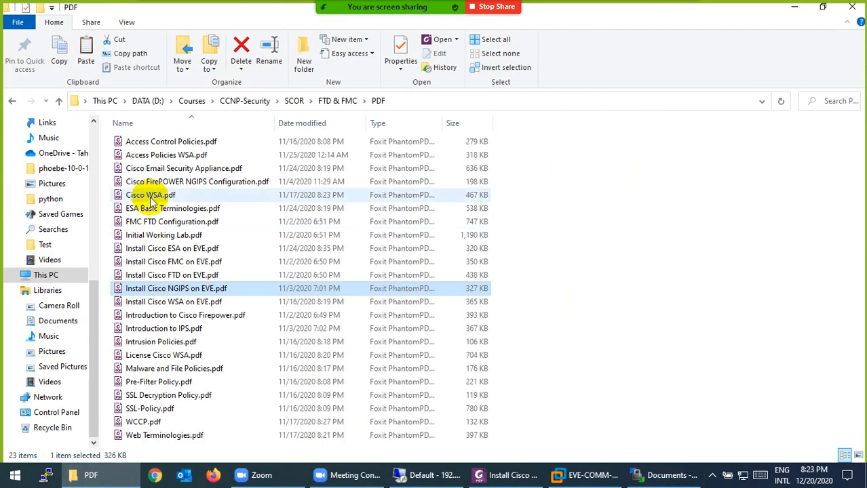
pyautogui.scroll(2, 73, 179)
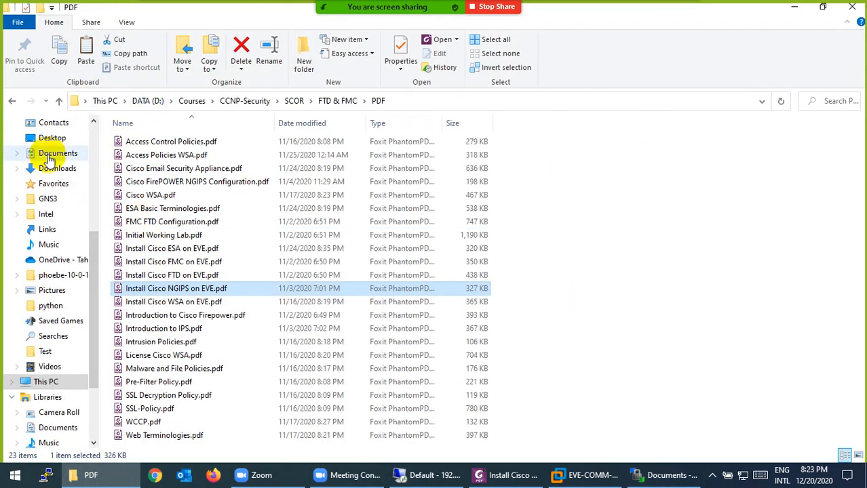
pyautogui.scroll(1, 48, 155)
pyautogui.click(57, 199)
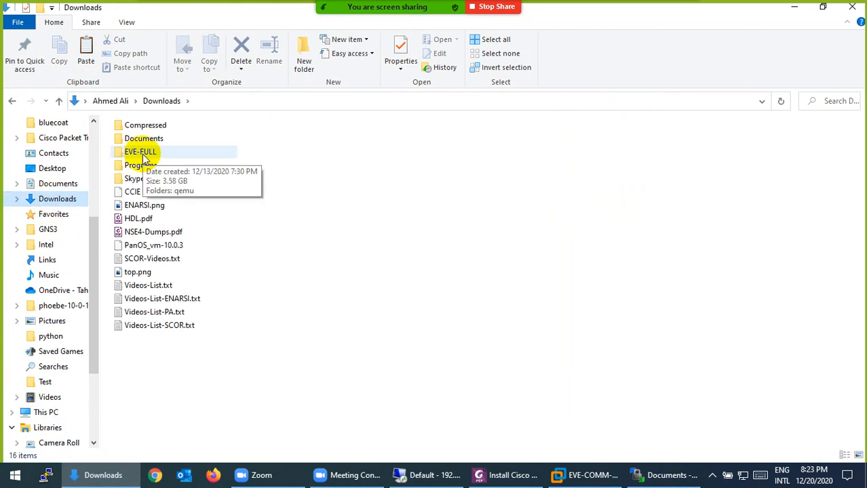
pyautogui.doubleClick(144, 151)
pyautogui.doubleClick(126, 144)
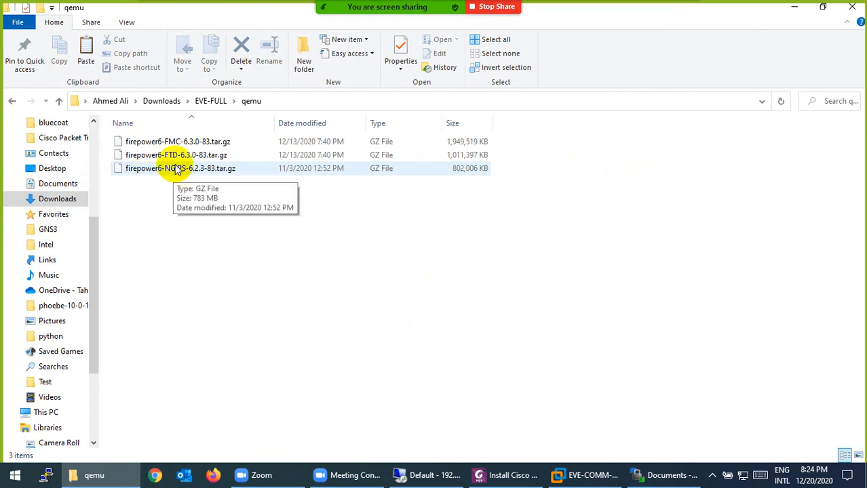
# Step: Extract firepower6-NGIPS-6.2.3-83.tar.gz with 7-Zip into its own firepower6-NGIPS-6.2.3-83.tar folder
pyautogui.click(174, 168)
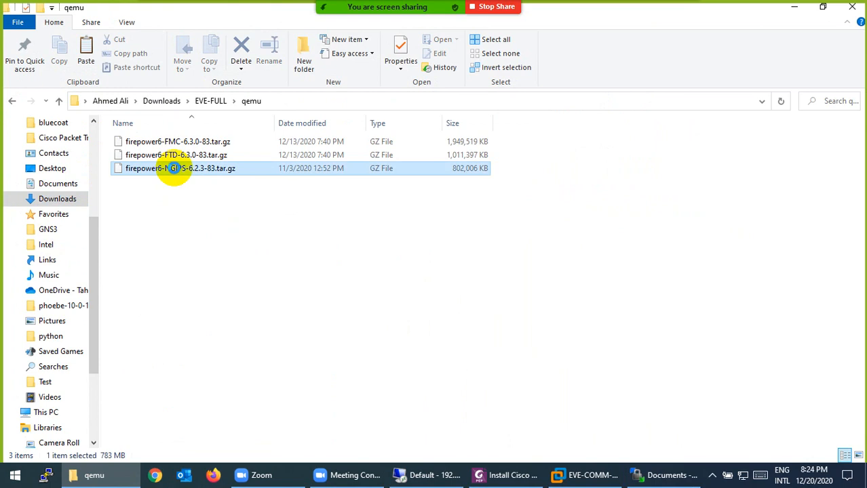
pyautogui.rightClick(174, 168)
pyautogui.moveTo(224, 210)
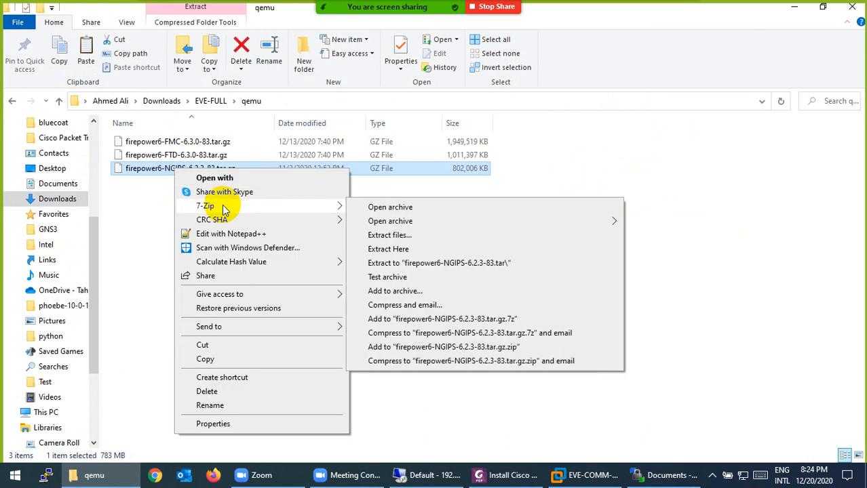
pyautogui.click(415, 263)
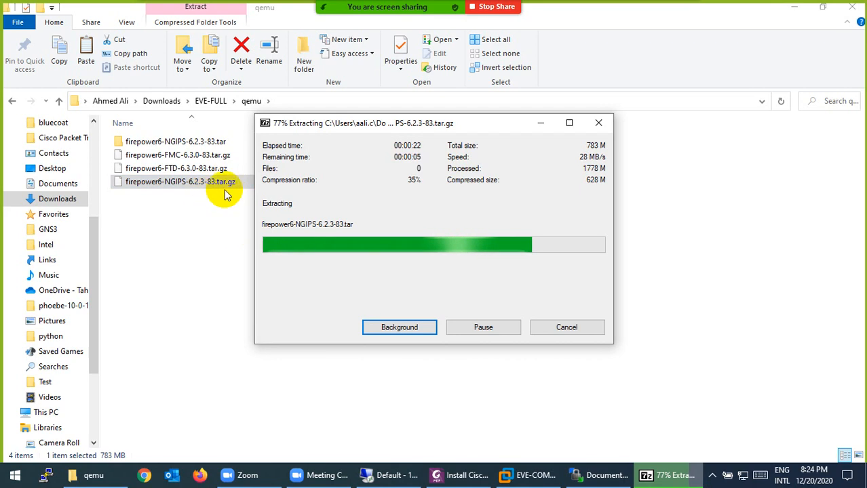
# Step: Open the firepower6-NGIPS-6.2.3-83.tar folder and extract the tar file inside with 7-Zip into a firepower6-NGIPS-6.2.3-83 folder
pyautogui.doubleClick(181, 143)
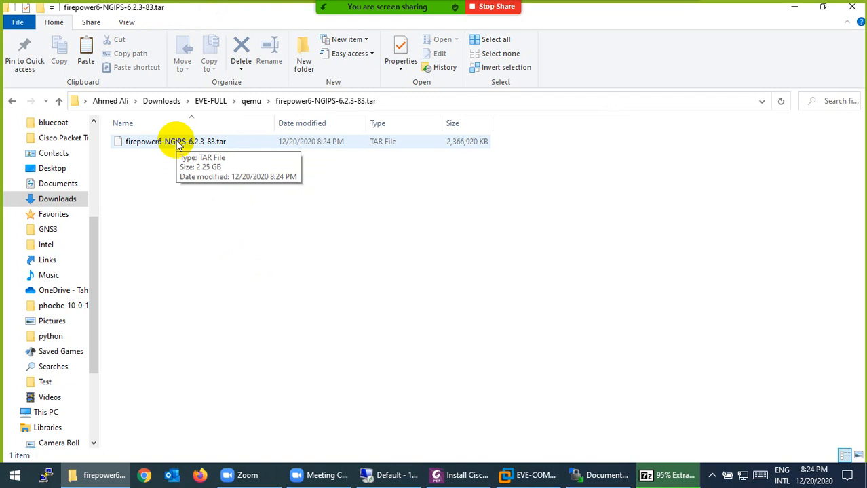
pyautogui.click(173, 144)
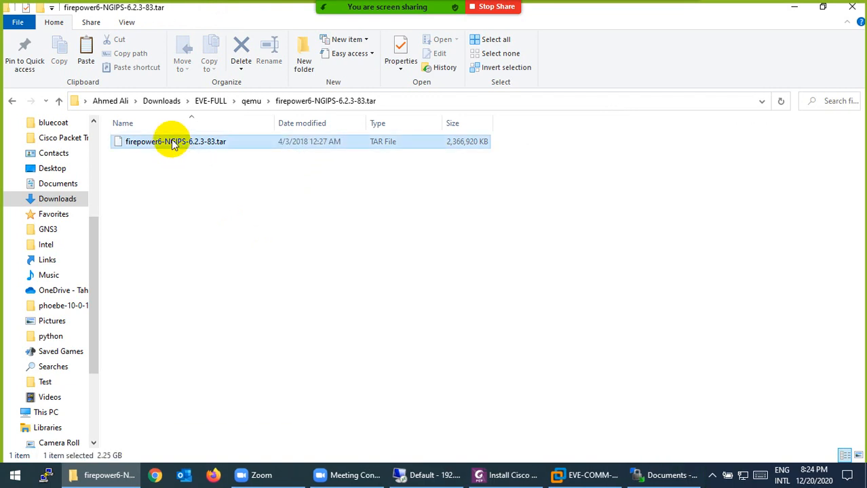
pyautogui.rightClick(174, 145)
pyautogui.moveTo(245, 178)
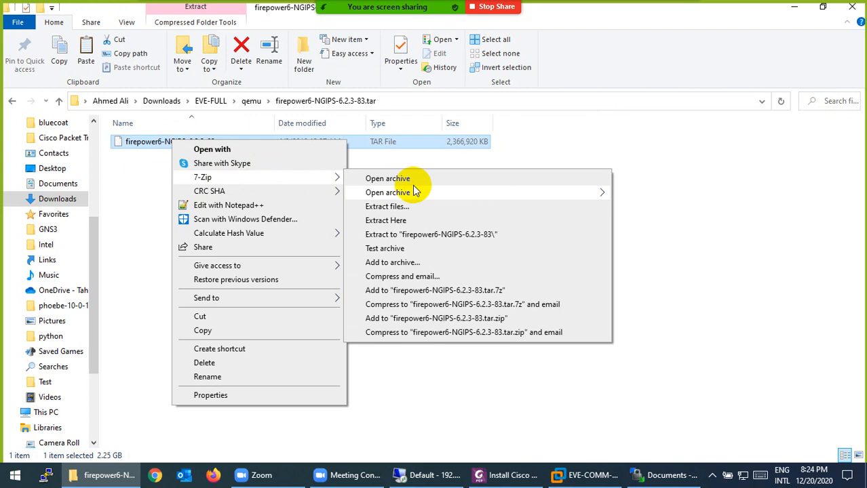
pyautogui.click(415, 234)
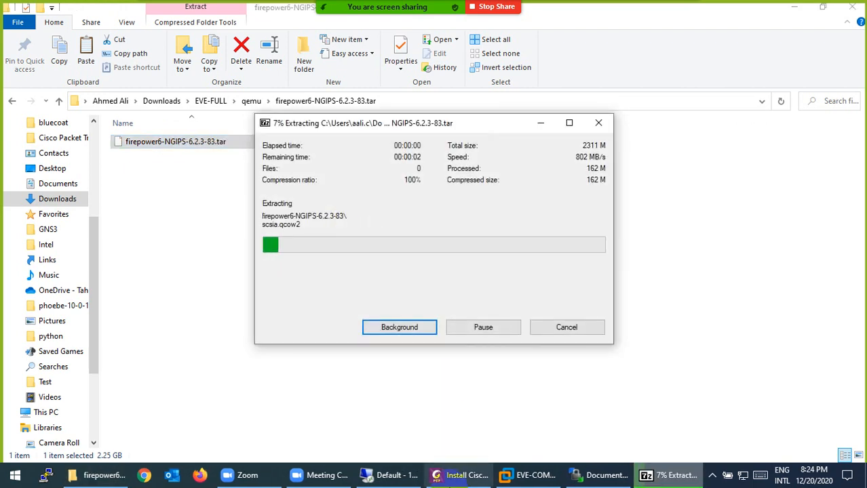
# Step: Switch to WinSCP and browse the local side to Downloads\EVE-FULL\qemu\firepower6-NGIPS-6.2.3-83.tar
pyautogui.click(601, 475)
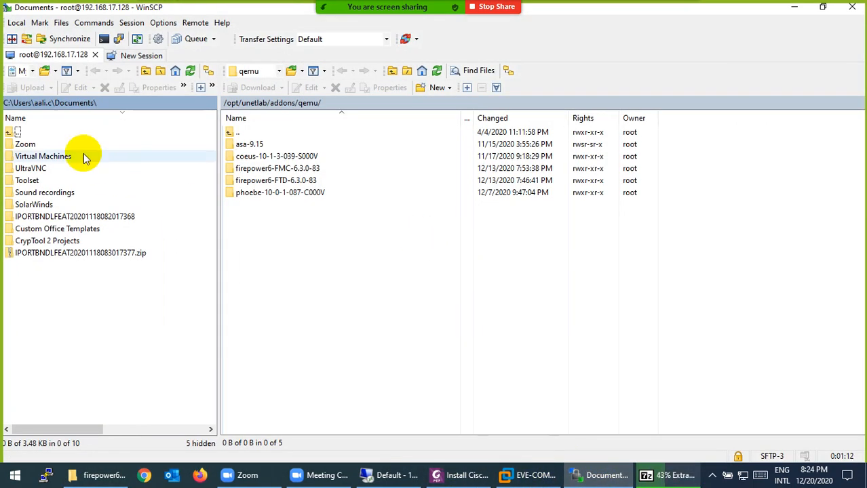
pyautogui.doubleClick(12, 133)
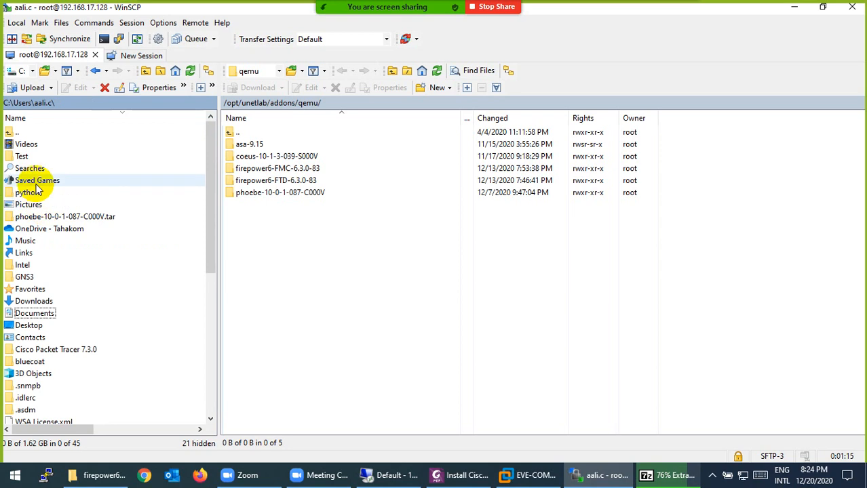
pyautogui.doubleClick(37, 302)
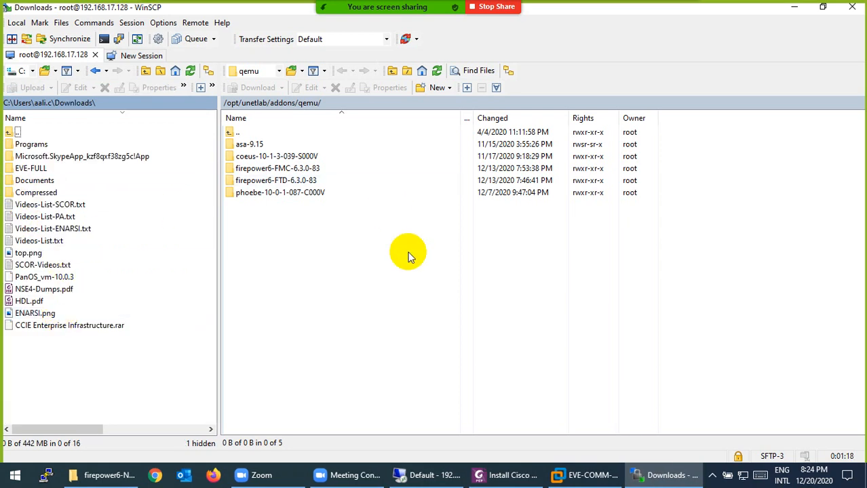
pyautogui.doubleClick(31, 169)
pyautogui.doubleClick(25, 145)
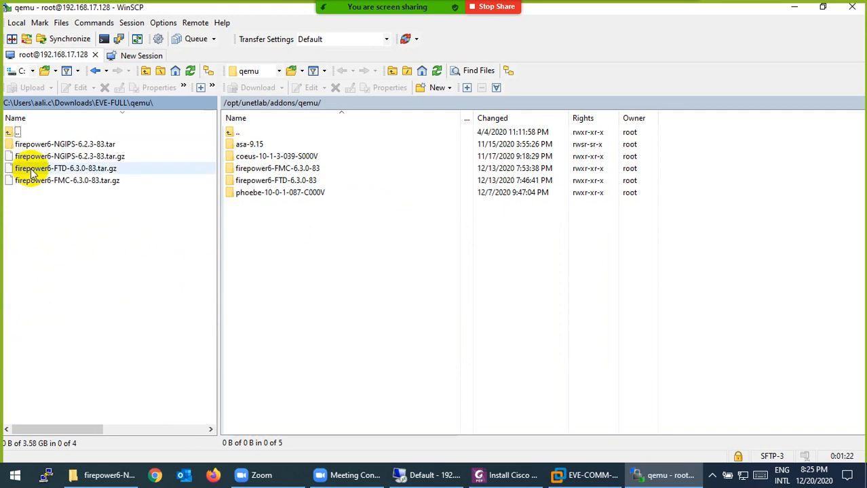
pyautogui.doubleClick(31, 145)
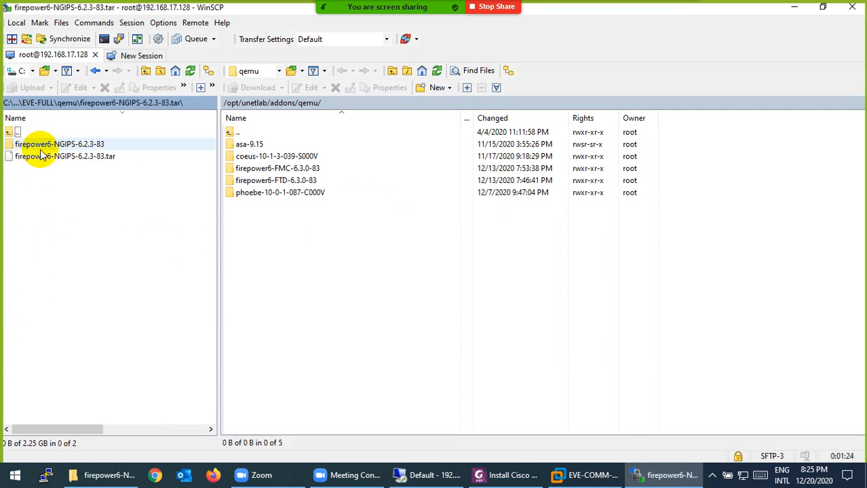
# Step: Examine the contents of the extracted firepower6-NGIPS-6.2.3-83 folder and return to the local qemu folder
pyautogui.doubleClick(43, 146)
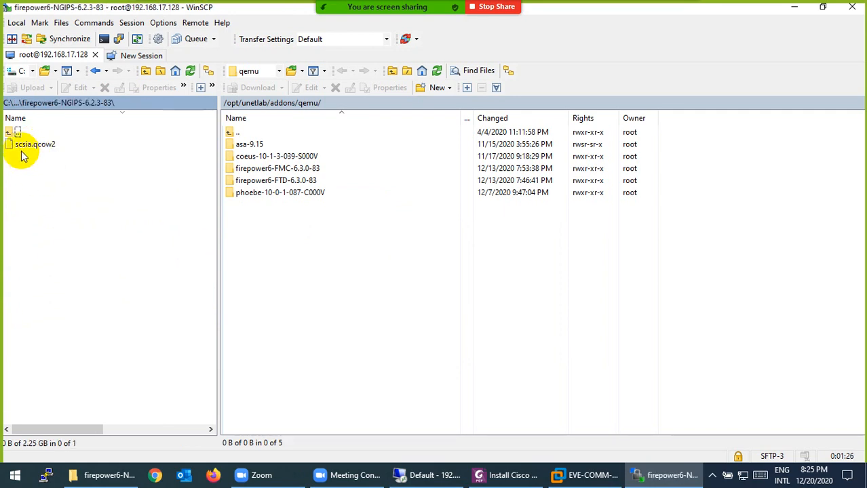
pyautogui.doubleClick(10, 133)
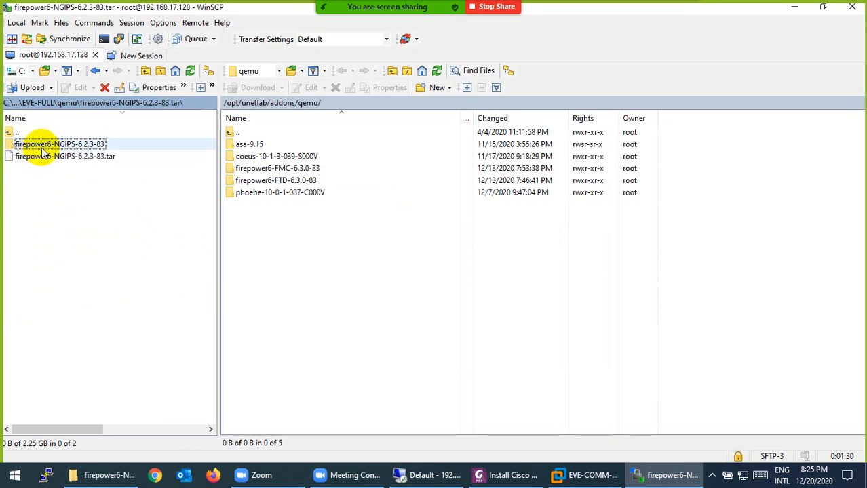
pyautogui.doubleClick(15, 133)
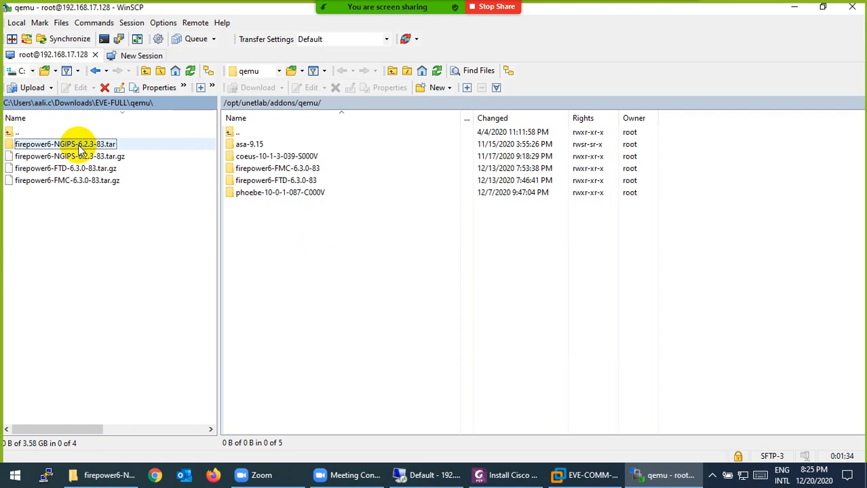
# Step: Upload the extracted firepower6-NGIPS-6.2.3-83 folder from firepower6-NGIPS-6.2.3-83.tar to /opt/unetlab/addons/qemu/ on the EVE-NG server
pyautogui.doubleClick(80, 146)
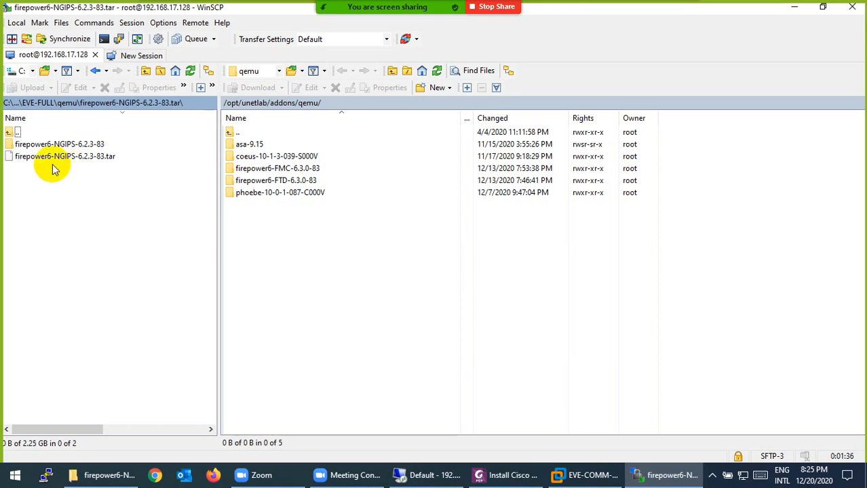
pyautogui.doubleClick(27, 146)
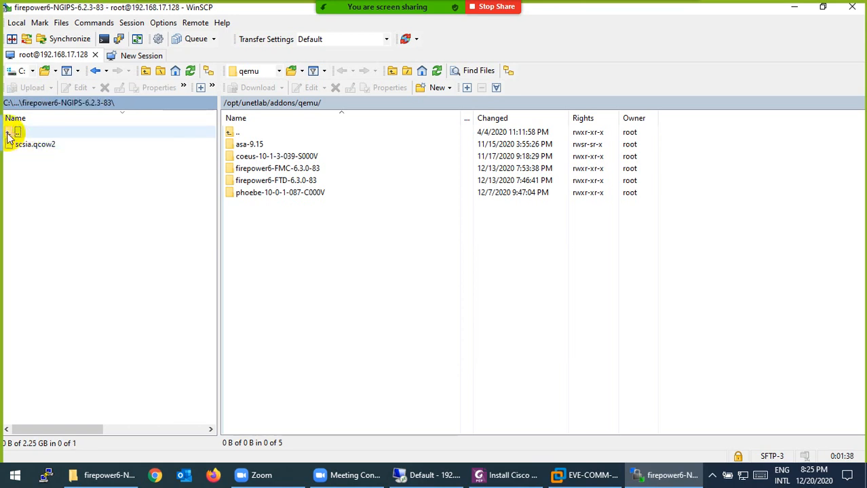
pyautogui.doubleClick(15, 131)
pyautogui.moveTo(211, 169); pyautogui.dragTo(309, 237)
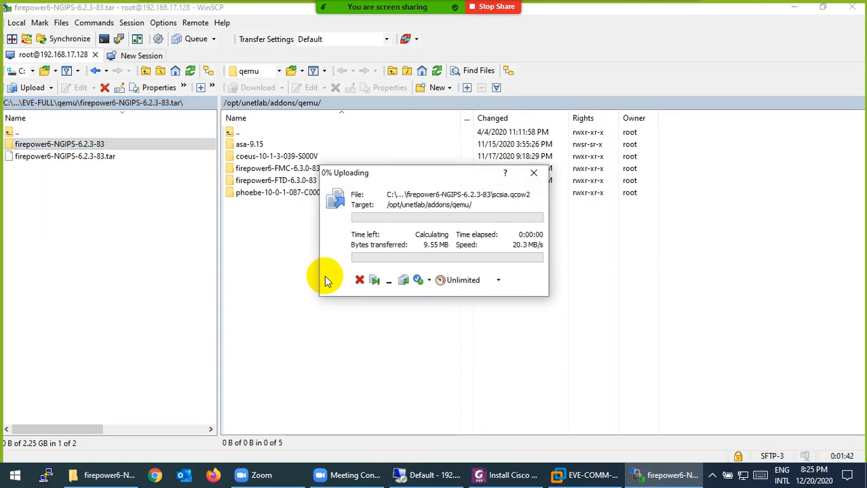
# Step: Switch to the EVE-COMM-VM console in VMware Workstation, log in as root with the account password, and release the input capture
pyautogui.click(597, 476)
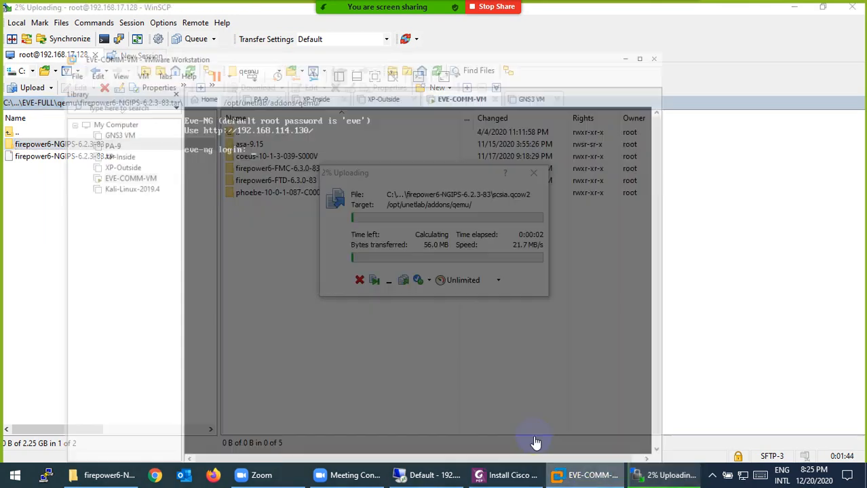
pyautogui.click(308, 223)
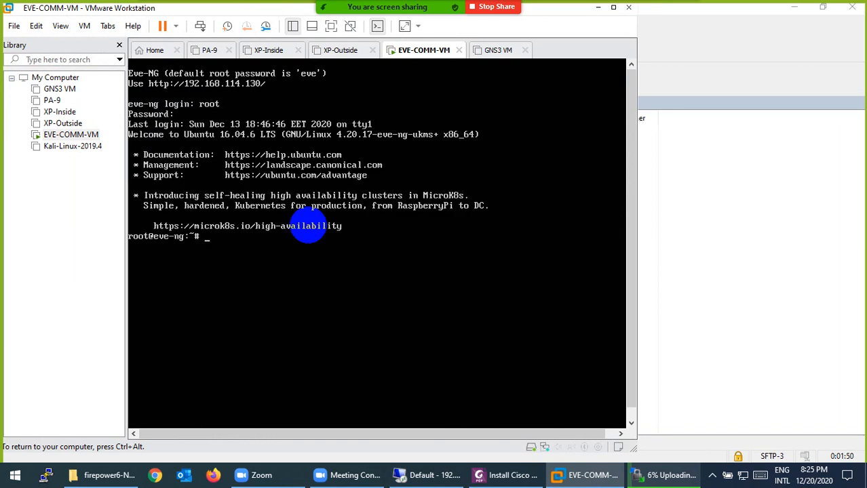
pyautogui.hotkey('ctrl', 'alt')
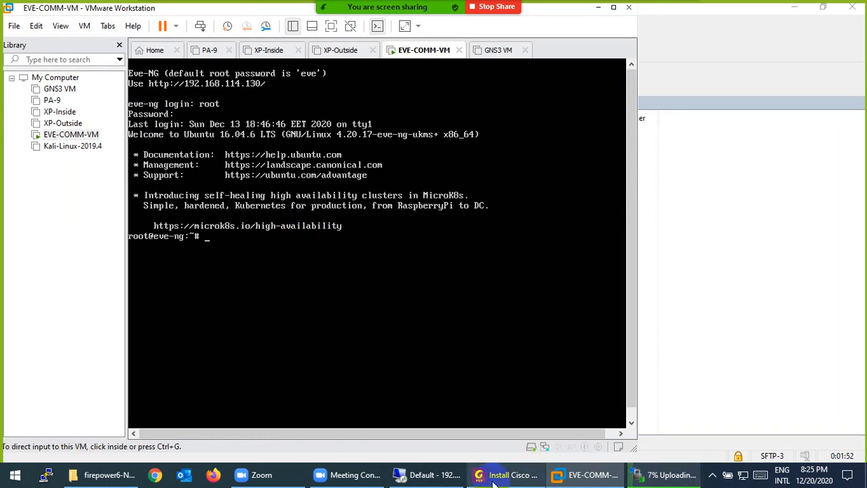
# Step: Switch to the NGIPS install guide in PhantomPDF and copy the command /opt/unetlab/wrappers/unl_wrapper -a fixpermissions from page 3
pyautogui.click(490, 476)
pyautogui.scroll(-10, 385, 252)
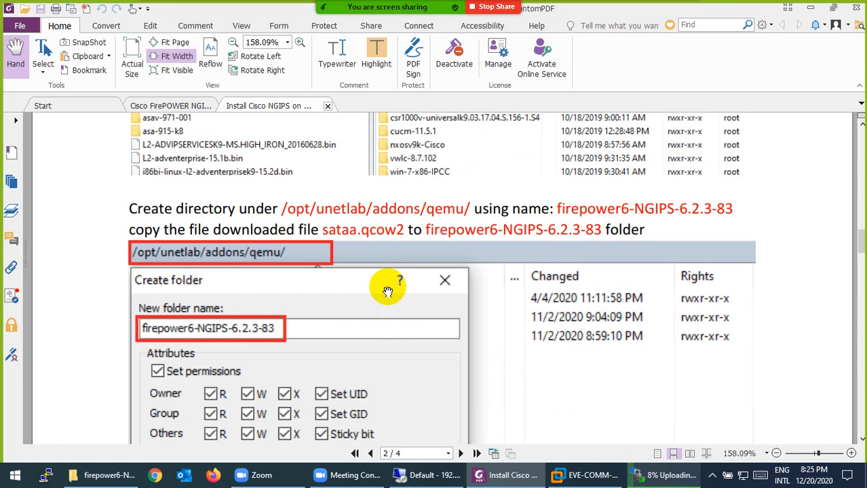
pyautogui.scroll(-3, 441, 270)
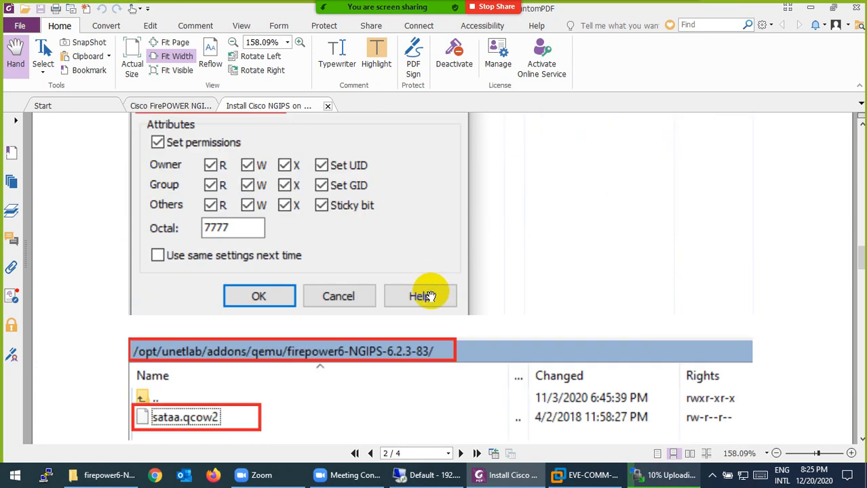
pyautogui.scroll(-8, 427, 296)
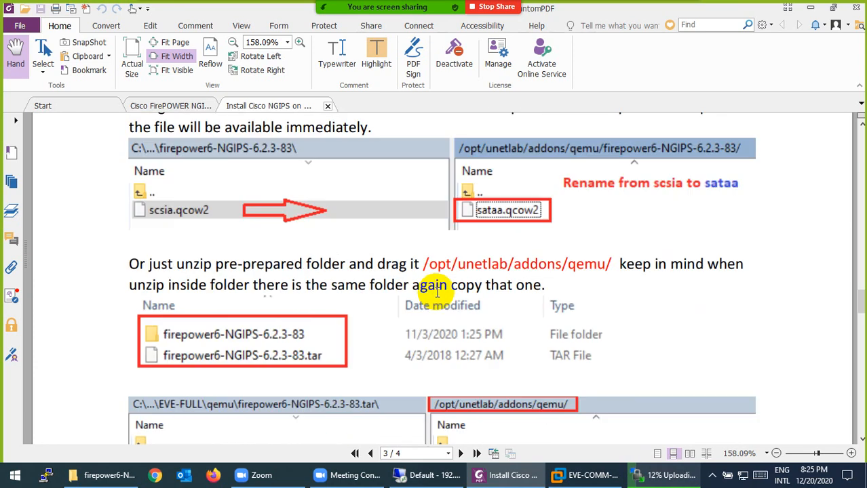
pyautogui.scroll(-10, 437, 293)
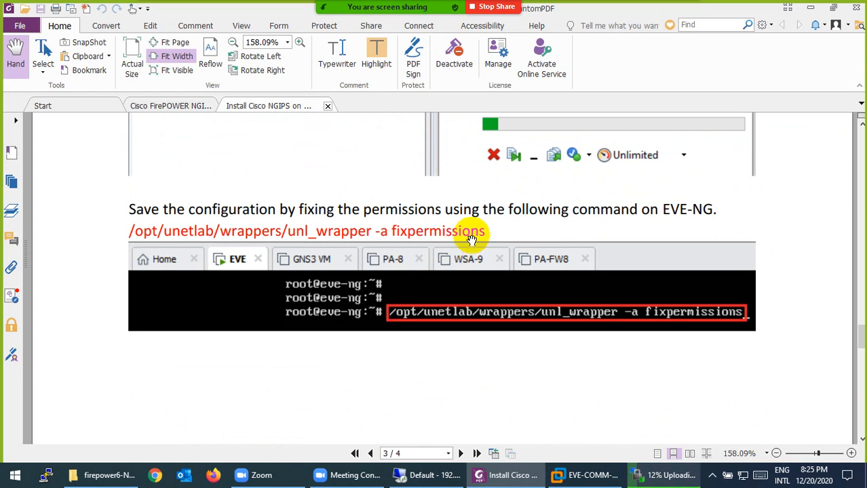
pyautogui.moveTo(486, 231); pyautogui.dragTo(130, 231)
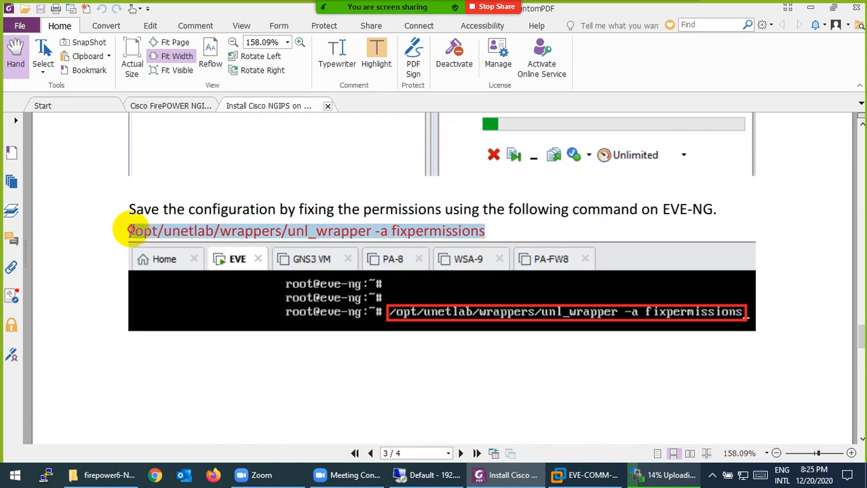
pyautogui.rightClick(130, 231)
pyautogui.click(146, 234)
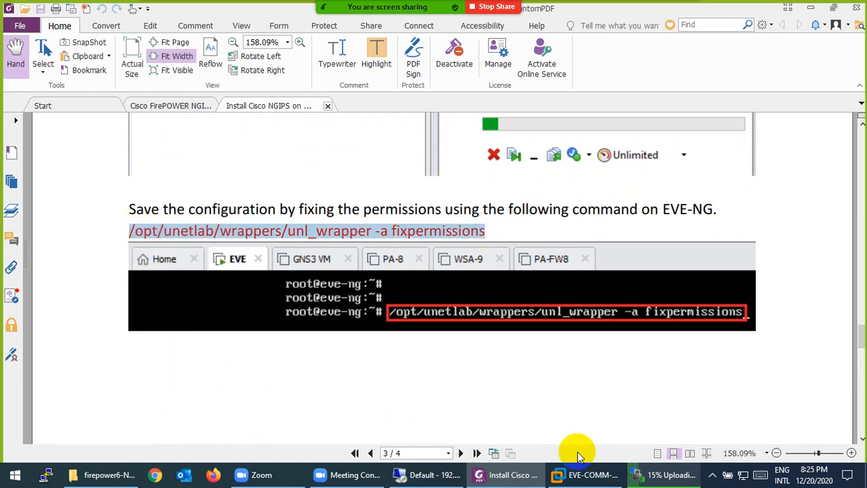
# Step: Paste the copied fixpermissions command at the root prompt of the EVE-COMM-VM console without running it, and return to the guide
pyautogui.click(589, 481)
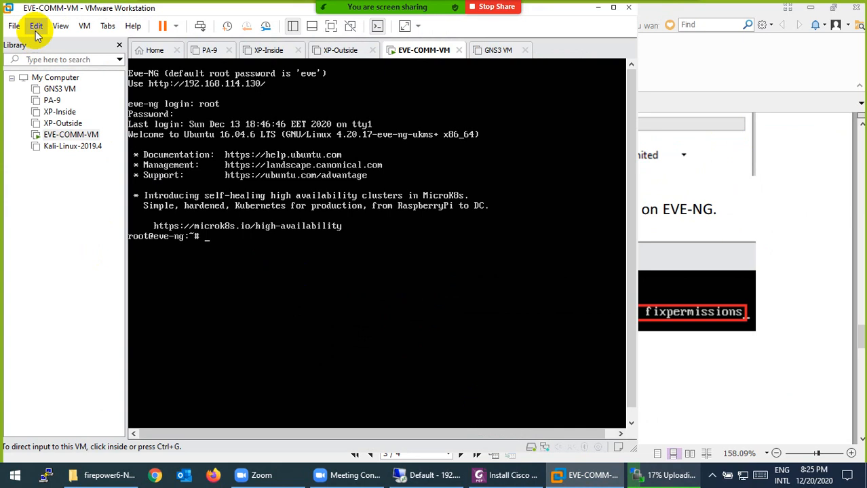
pyautogui.click(36, 26)
pyautogui.click(56, 71)
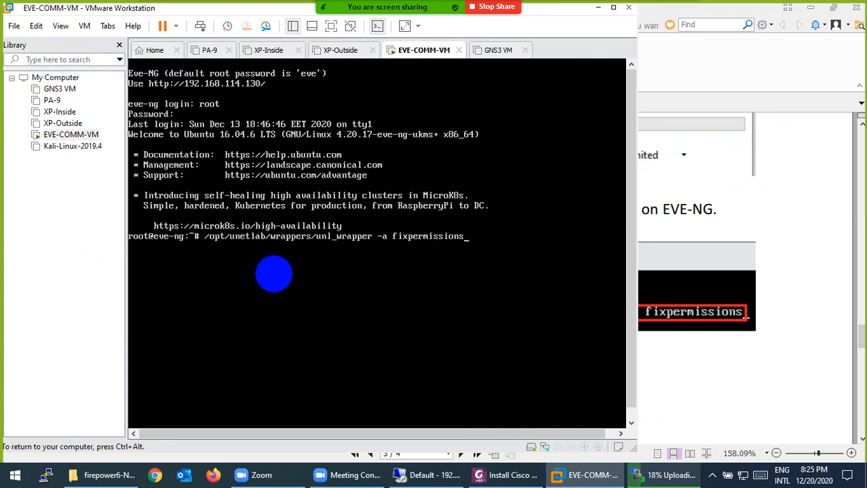
pyautogui.click(561, 478)
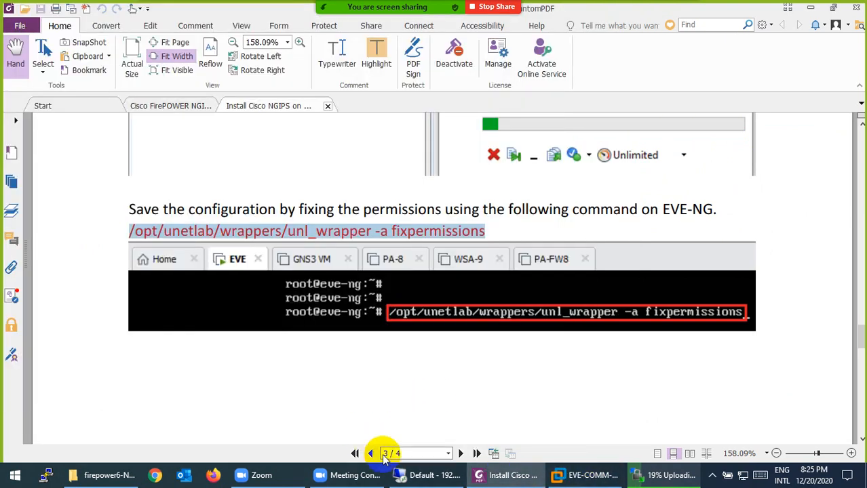
# Step: Check the upload progress in WinSCP, and review the install guide from its first page through the folder creation instructions
pyautogui.click(662, 476)
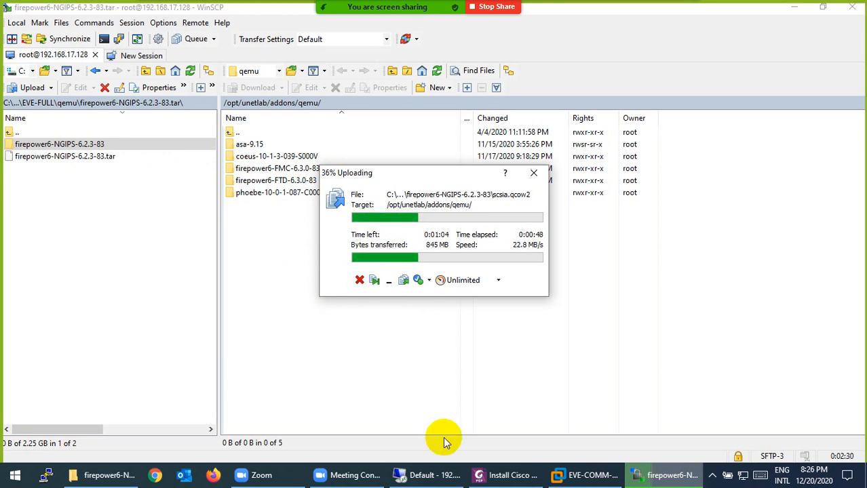
pyautogui.click(485, 475)
pyautogui.click(357, 454)
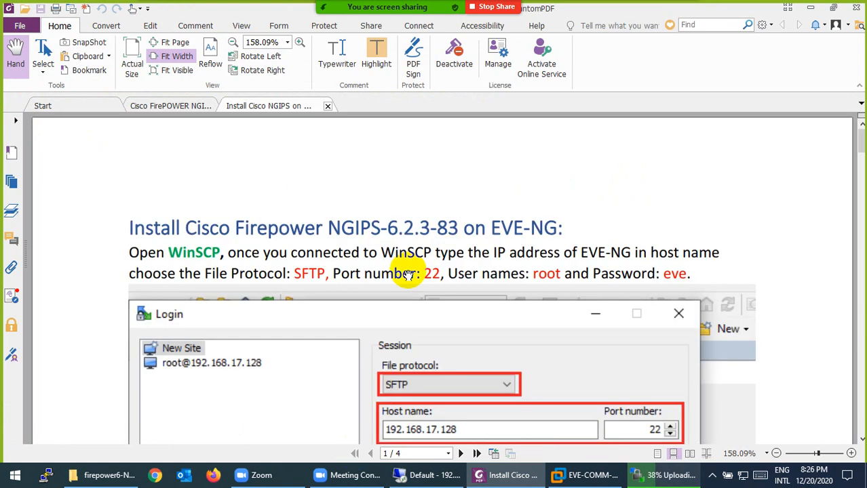
pyautogui.scroll(-8, 300, 204)
pyautogui.scroll(-8, 208, 192)
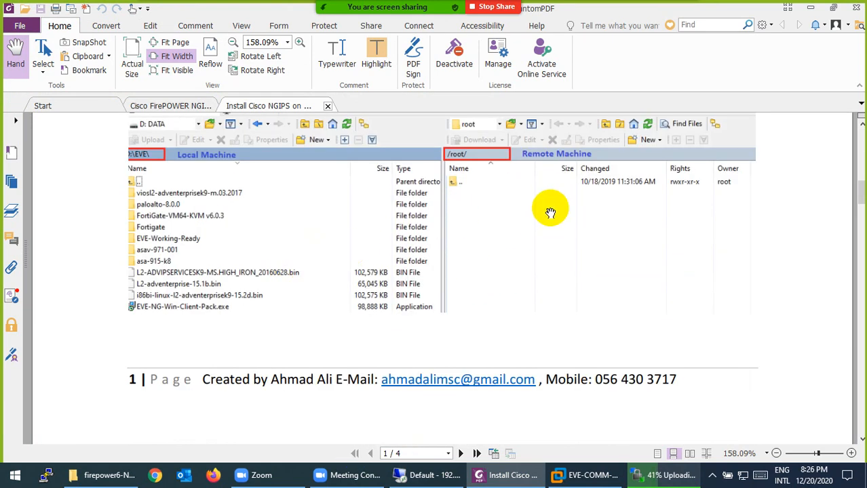
pyautogui.scroll(-5, 298, 265)
pyautogui.scroll(-3, 299, 264)
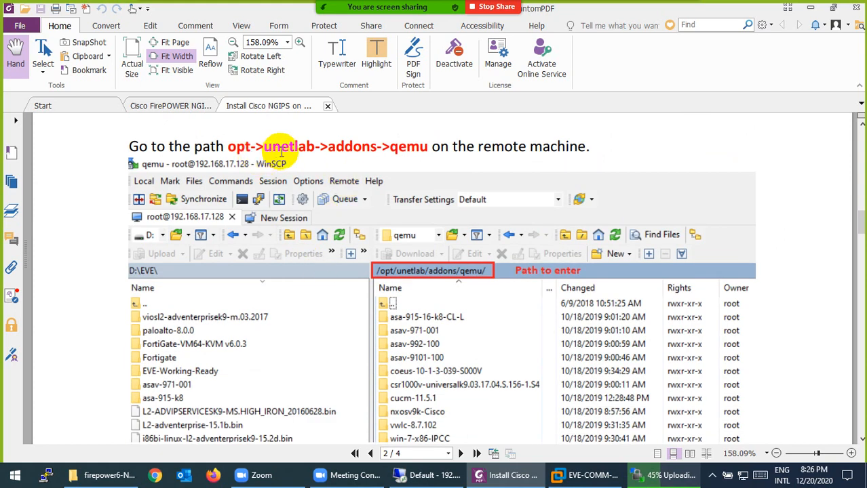
pyautogui.scroll(-2, 441, 251)
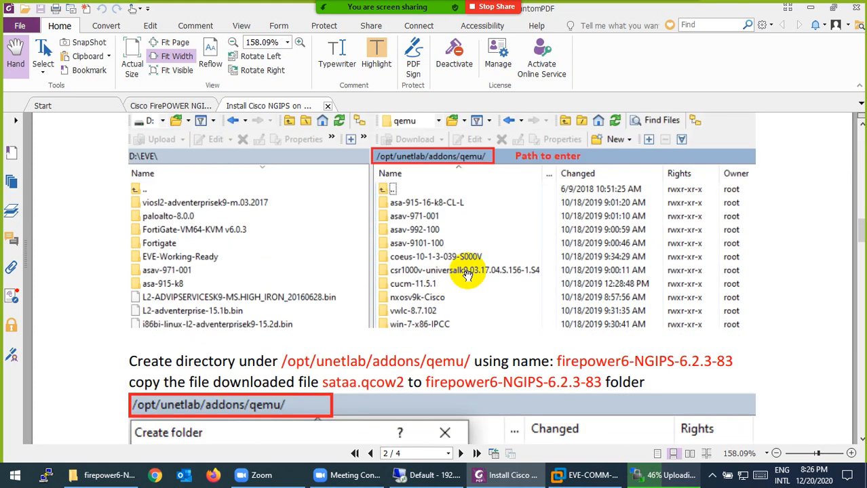
pyautogui.scroll(-4, 467, 274)
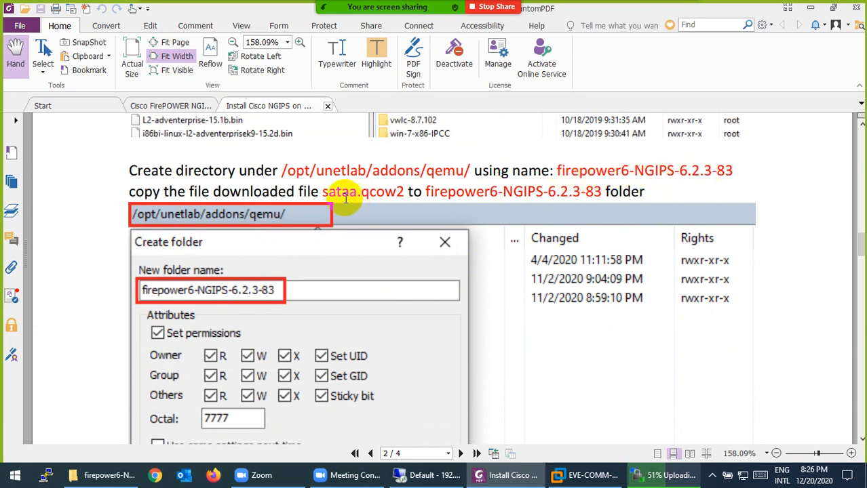
pyautogui.scroll(-5, 367, 223)
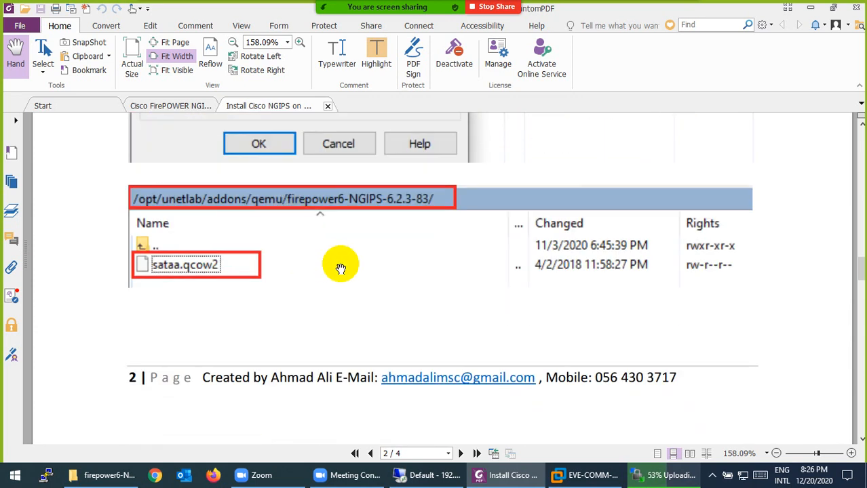
# Step: Review the guide's upload, fixpermissions and add-node sections, and return to the instruction for renaming scsia.qcow2 to sataa.qcow2
pyautogui.scroll(-6, 341, 269)
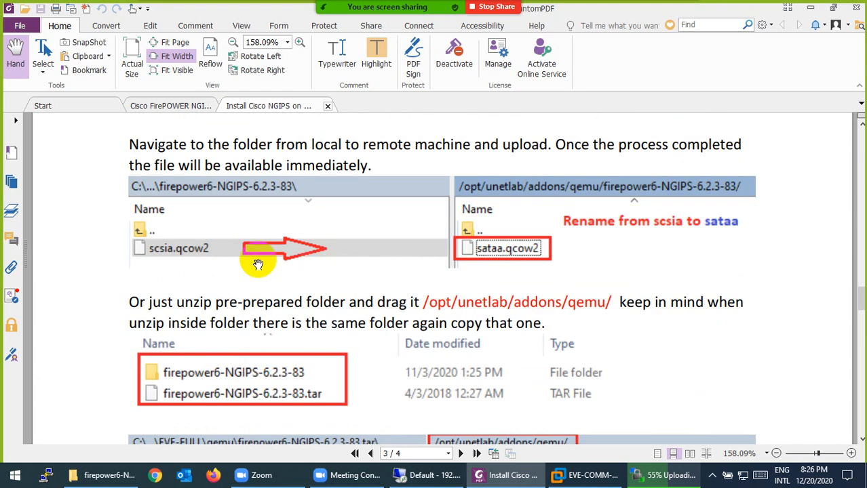
pyautogui.scroll(-3, 234, 240)
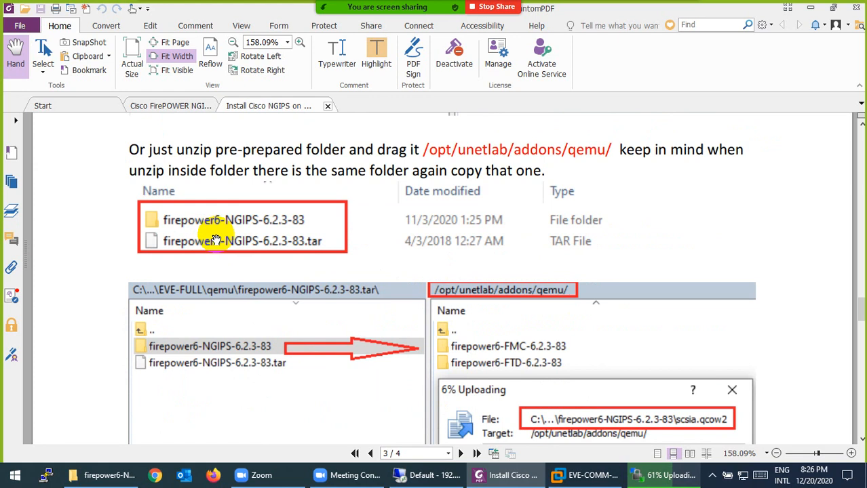
pyautogui.scroll(-2, 215, 238)
pyautogui.scroll(-1, 360, 271)
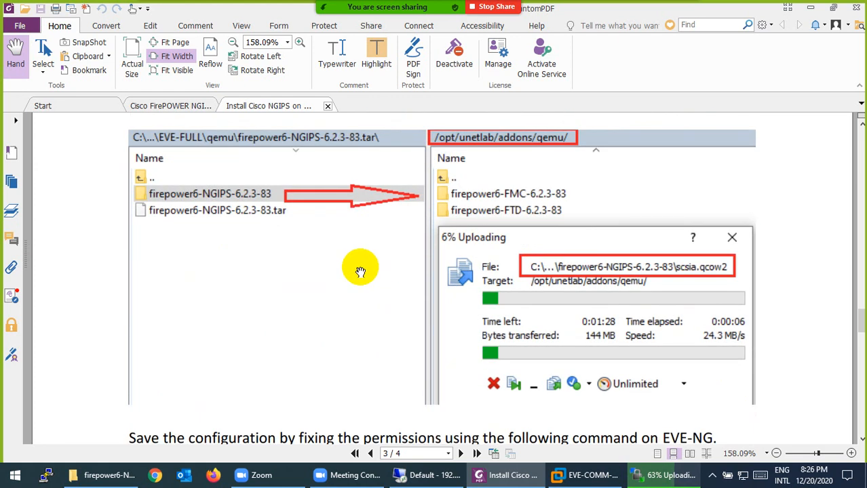
pyautogui.scroll(-4, 527, 274)
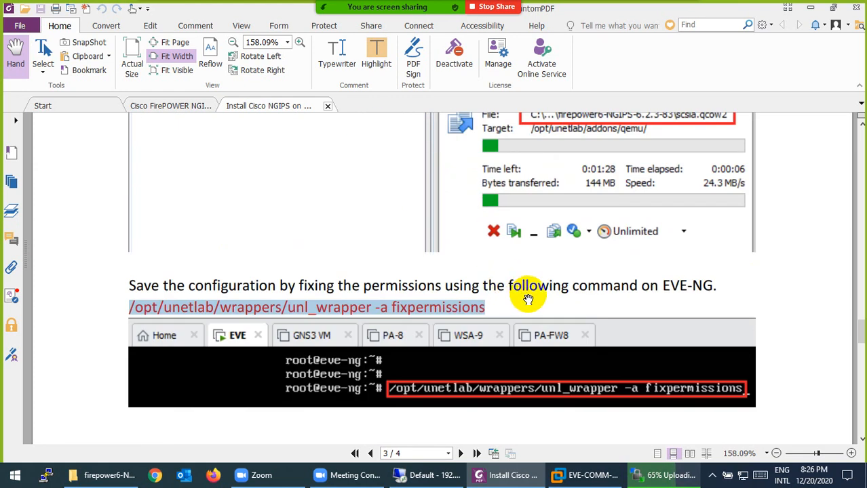
pyautogui.scroll(-4, 548, 291)
pyautogui.scroll(-5, 441, 272)
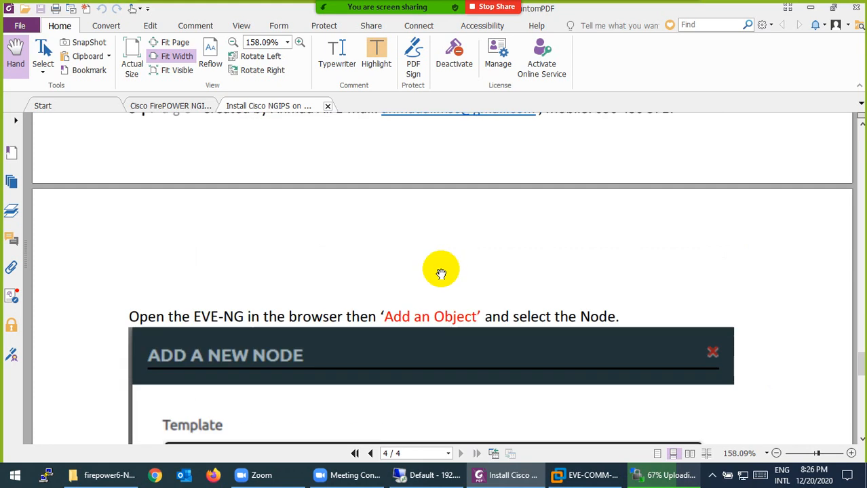
pyautogui.scroll(-4, 441, 271)
pyautogui.scroll(4, 434, 270)
pyautogui.scroll(6, 426, 267)
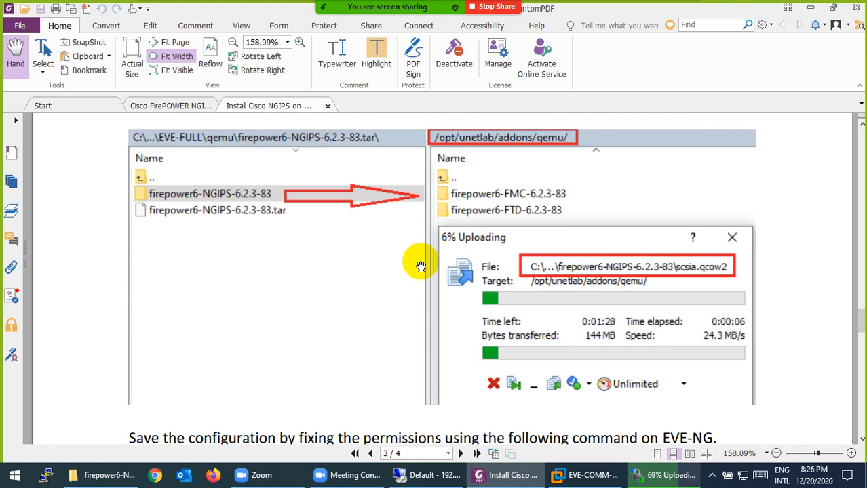
pyautogui.scroll(5, 421, 266)
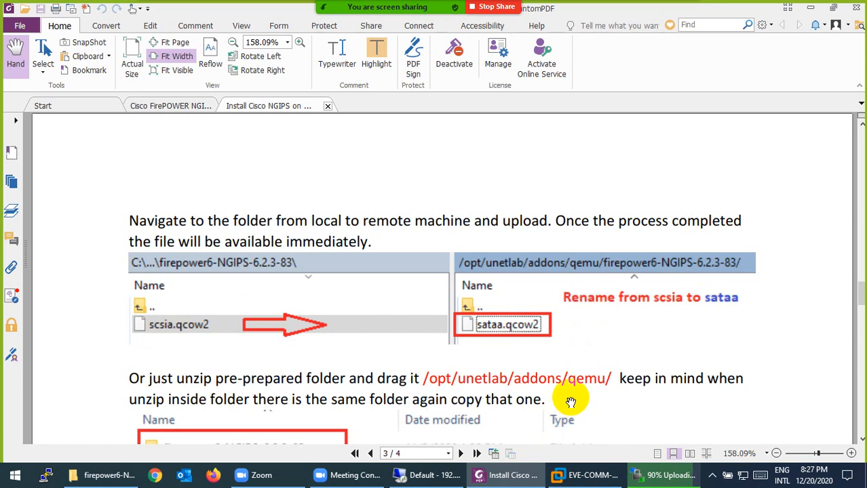
# Step: Examine the Downloads\EVE-FULL\qemu folder in File Explorer and return to the guide
pyautogui.click(585, 475)
pyautogui.click(114, 475)
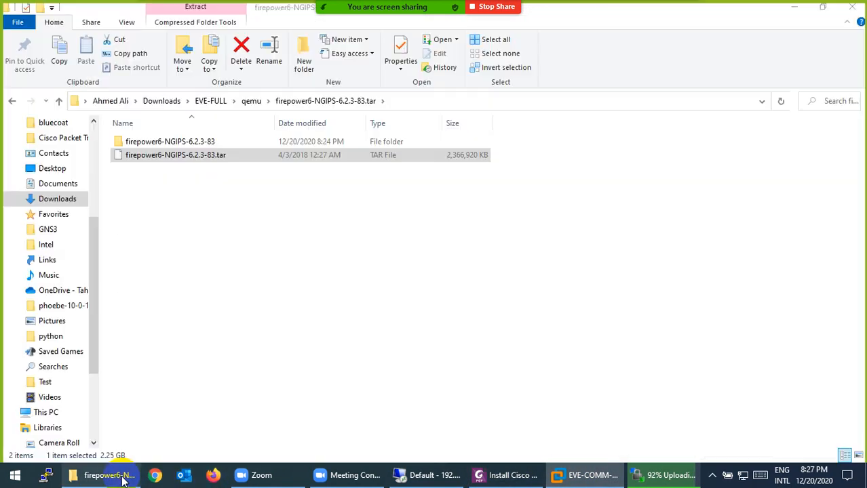
pyautogui.click(246, 101)
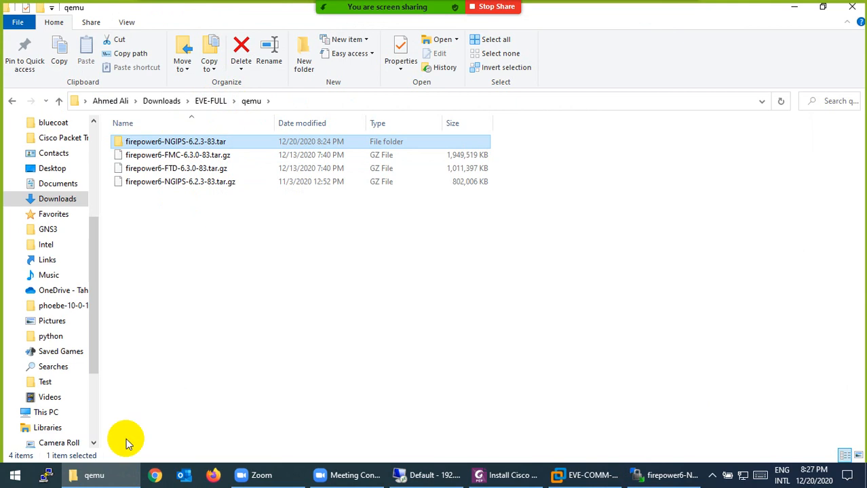
pyautogui.click(109, 475)
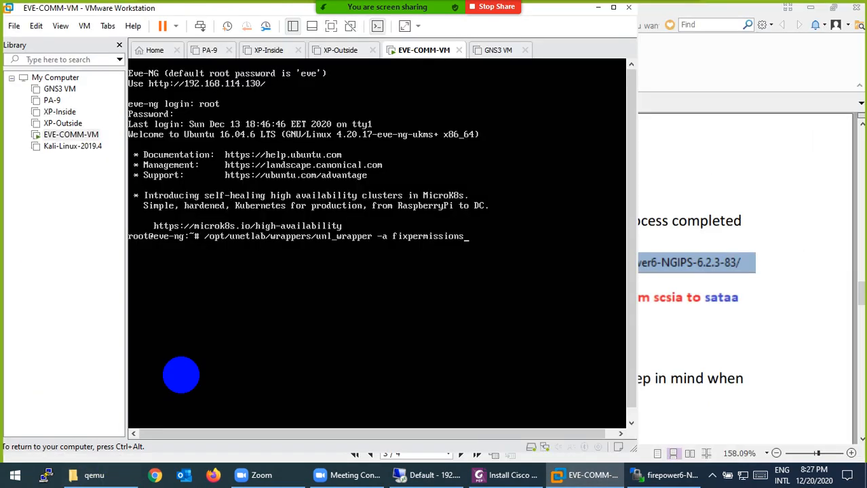
pyautogui.click(607, 484)
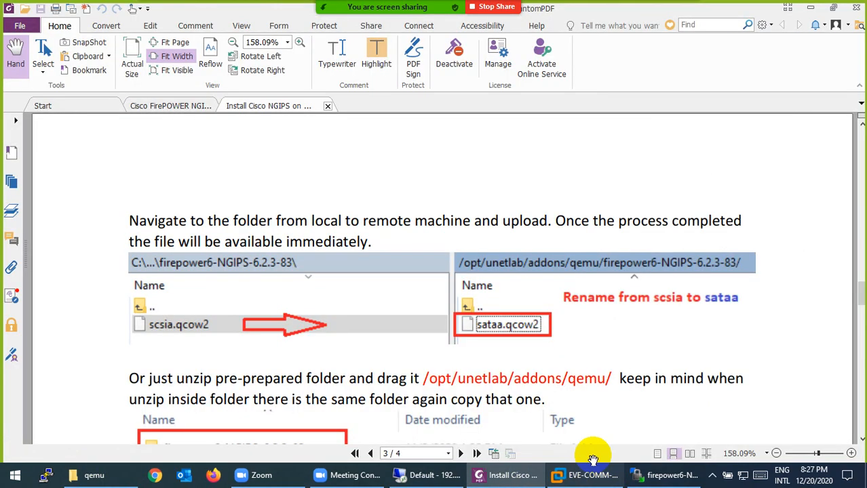
# Step: Switch to WinSCP and open the firepower6-NGIPS-6.2.3-83 folder on both the server and the local side
pyautogui.click(639, 479)
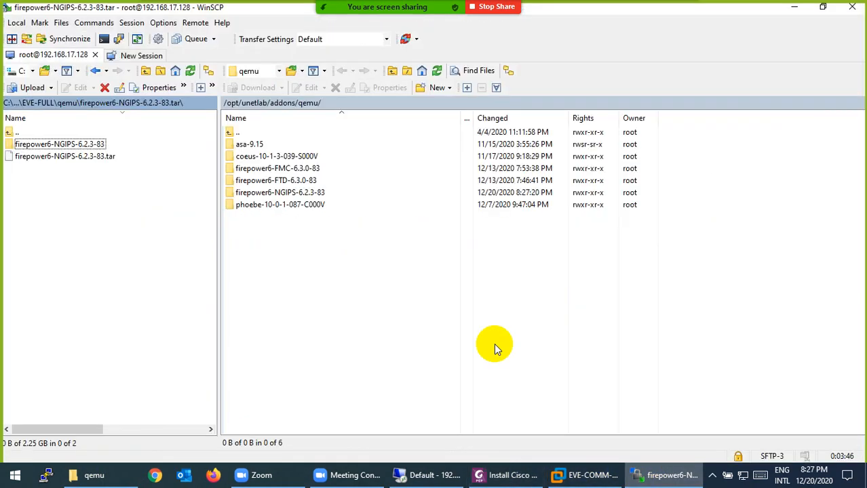
pyautogui.doubleClick(274, 194)
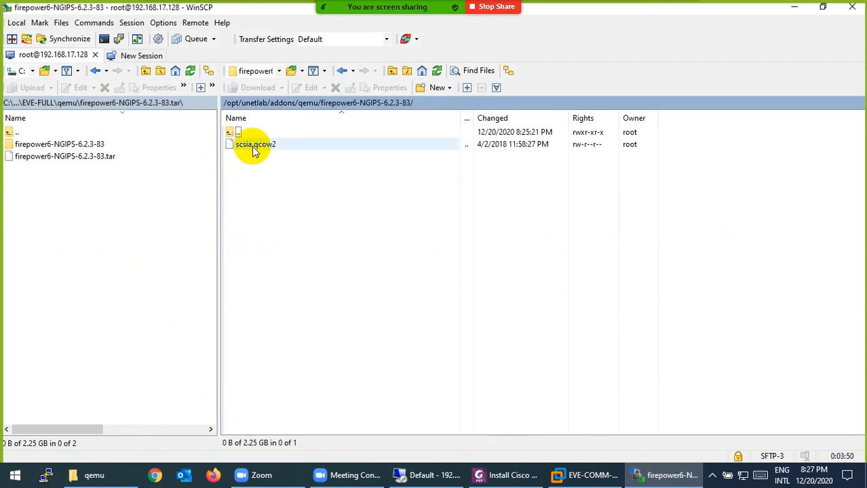
pyautogui.doubleClick(61, 144)
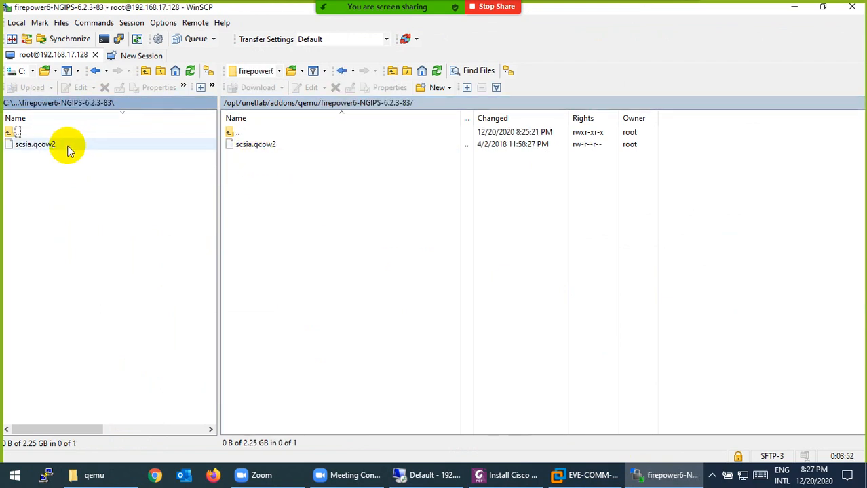
# Step: Rename scsia.qcow2 to sataa.qcow2 in /opt/unetlab/addons/qemu/firepower6-NGIPS-6.2.3-83/ on the server
pyautogui.click(249, 145)
pyautogui.rightClick(248, 147)
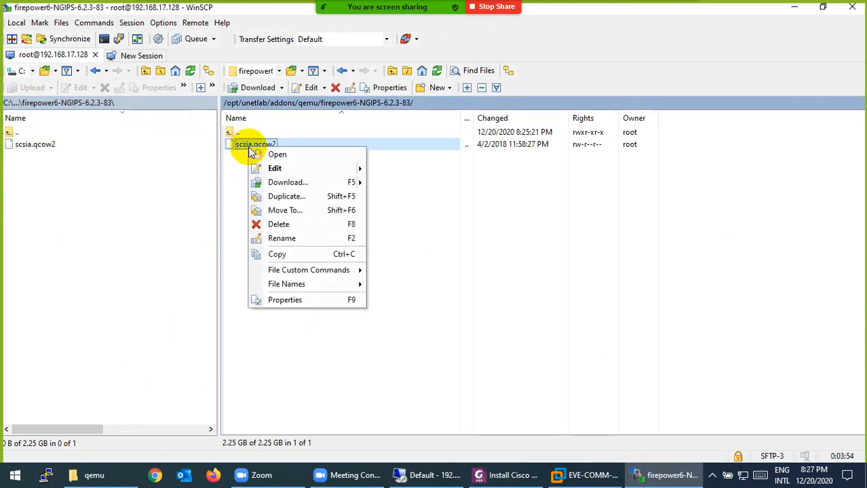
pyautogui.click(282, 238)
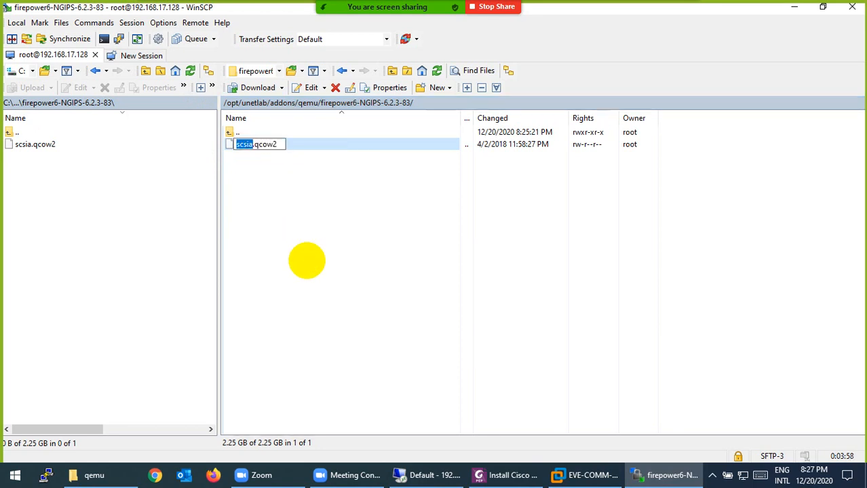
pyautogui.click(308, 265)
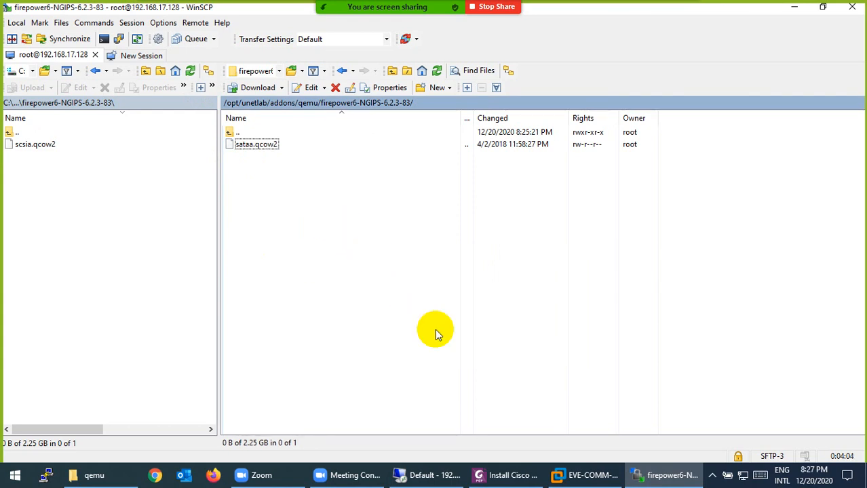
# Step: Switch to the EVE-COMM-VM console in VMware Workstation and run /opt/unetlab/wrappers/unl_wrapper -a fixpermissions
pyautogui.click(522, 479)
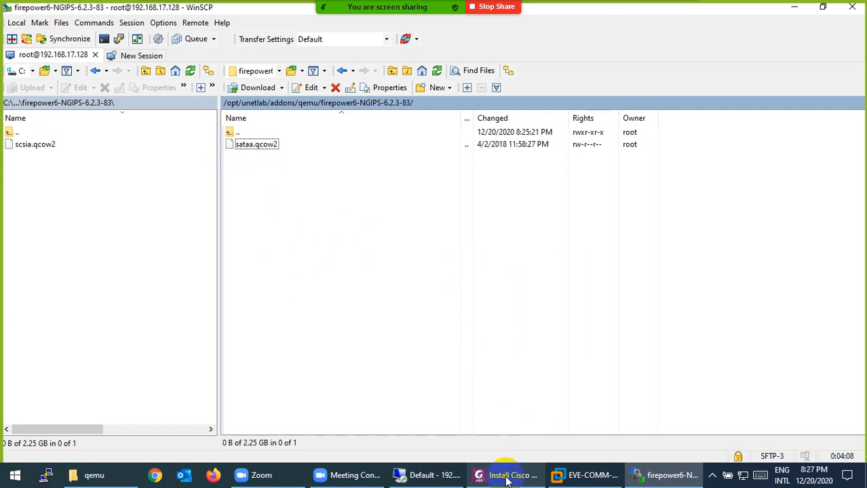
pyautogui.click(558, 479)
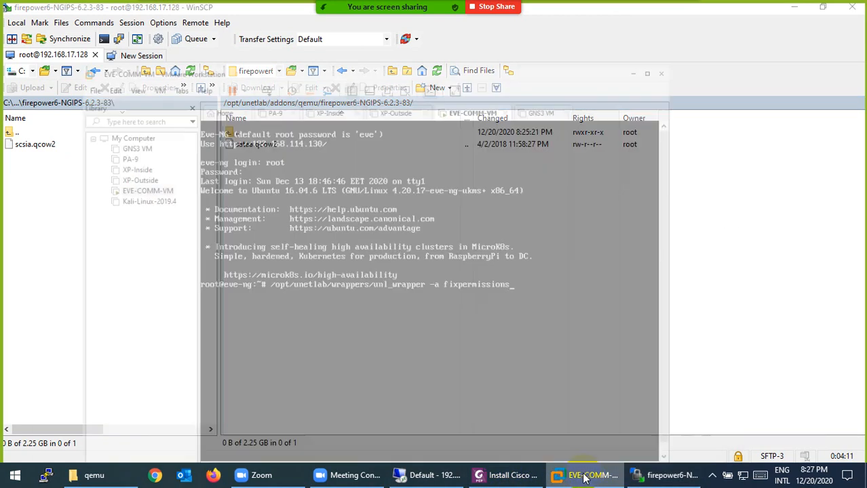
pyautogui.click(501, 351)
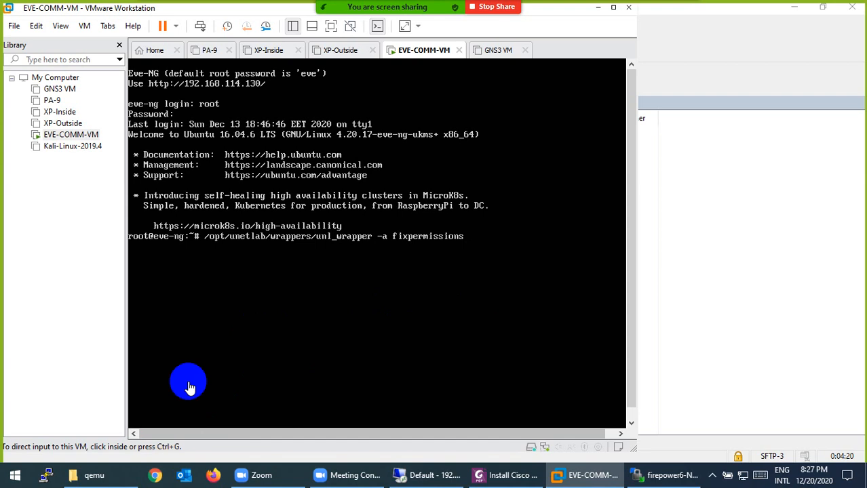
# Step: Return to WinSCP and close it, terminating the root session to the EVE-NG server
pyautogui.click(662, 475)
pyautogui.click(853, 10)
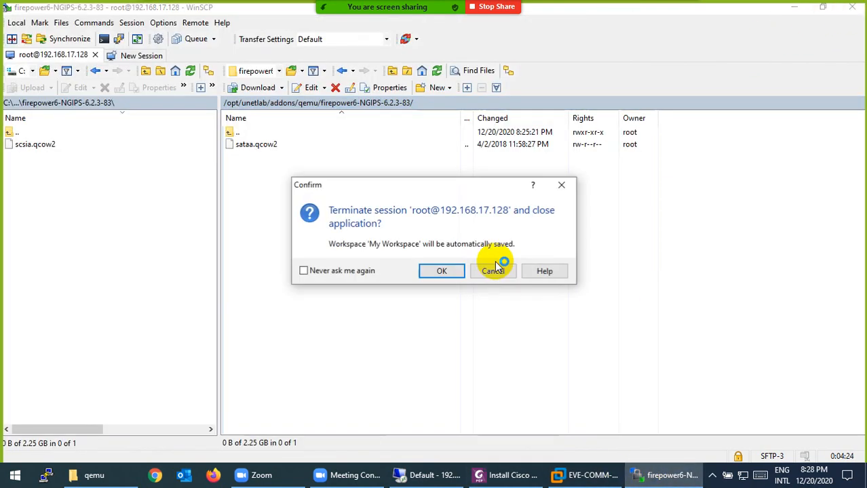
pyautogui.click(441, 269)
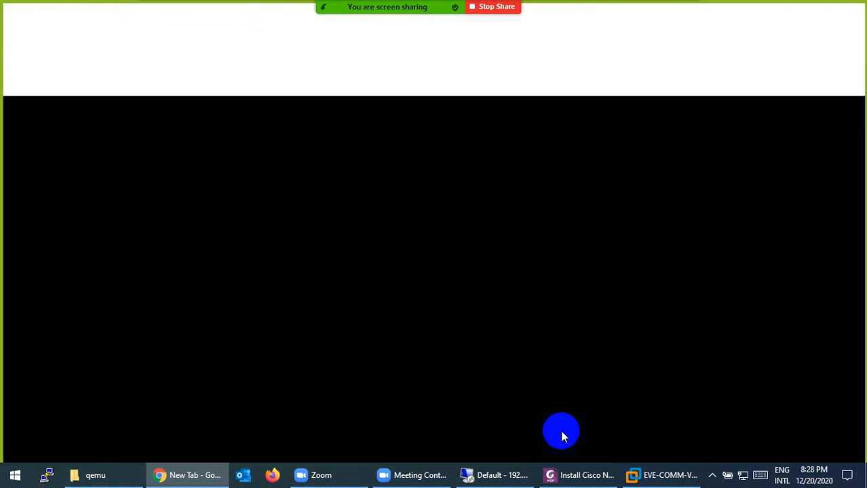
# Step: Open the EVE login page in Chrome and sign in as admin with the account password, keeping the native console
pyautogui.click(665, 476)
pyautogui.click(664, 477)
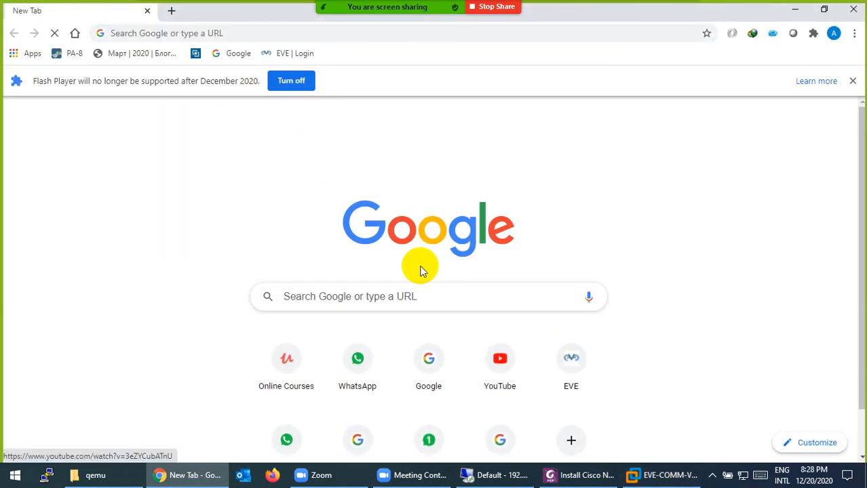
pyautogui.click(571, 364)
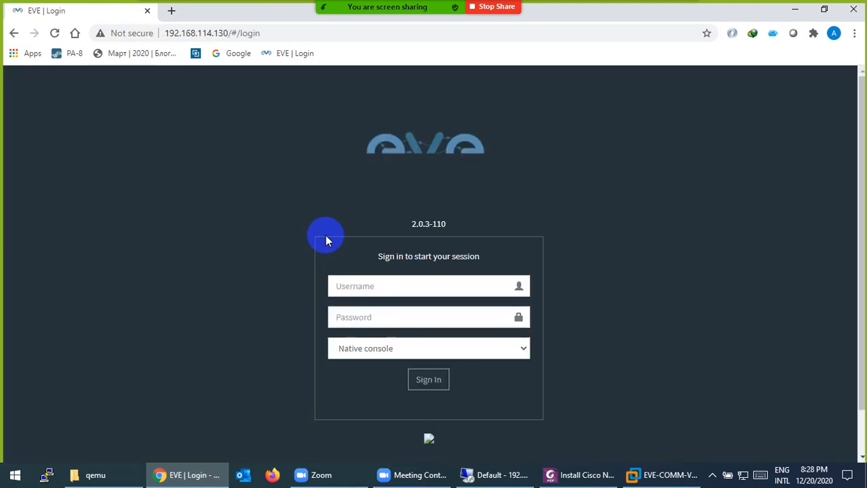
pyautogui.click(357, 289)
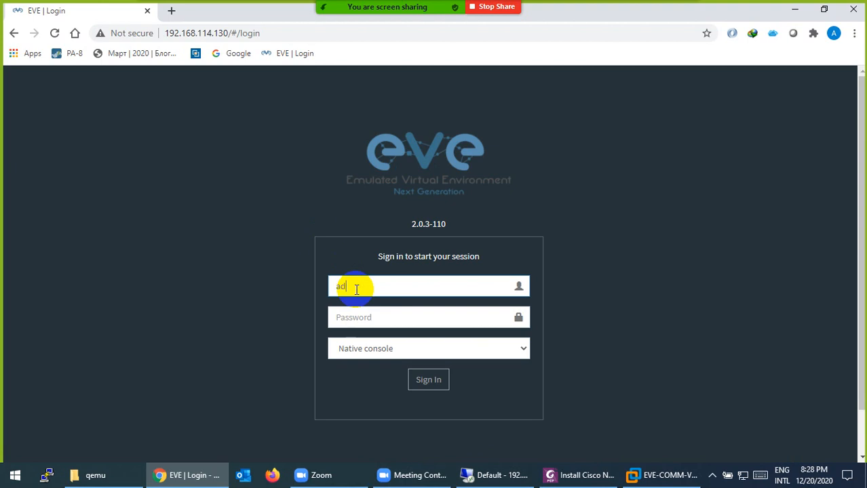
pyautogui.click(357, 288)
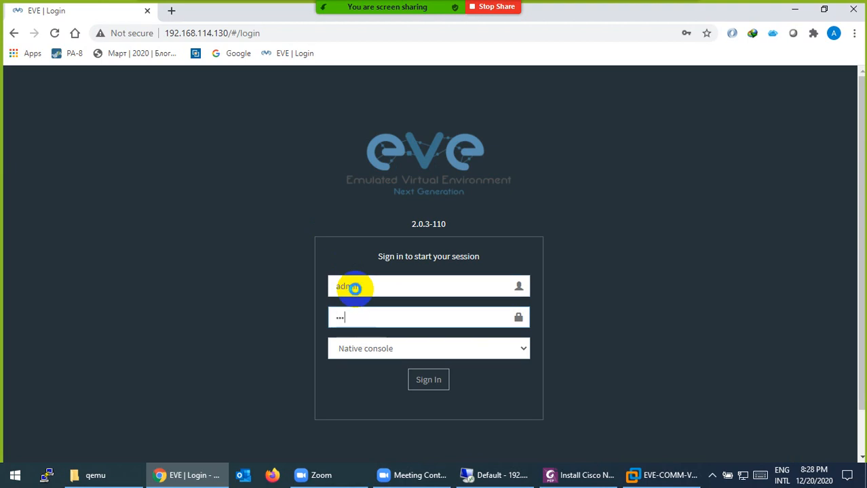
pyautogui.press('Return')
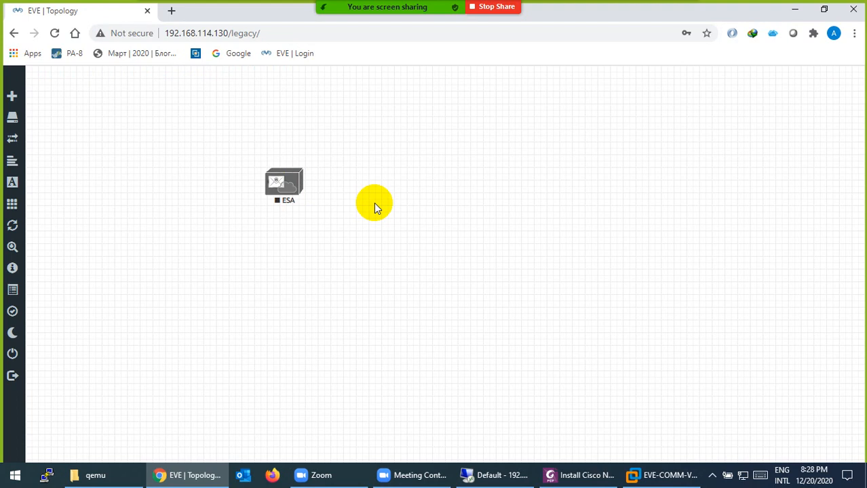
# Step: Add one Cisco FirePower 6 node to the topology using the firepower6-NGIPS-6.2.3-83 image
pyautogui.rightClick(439, 200)
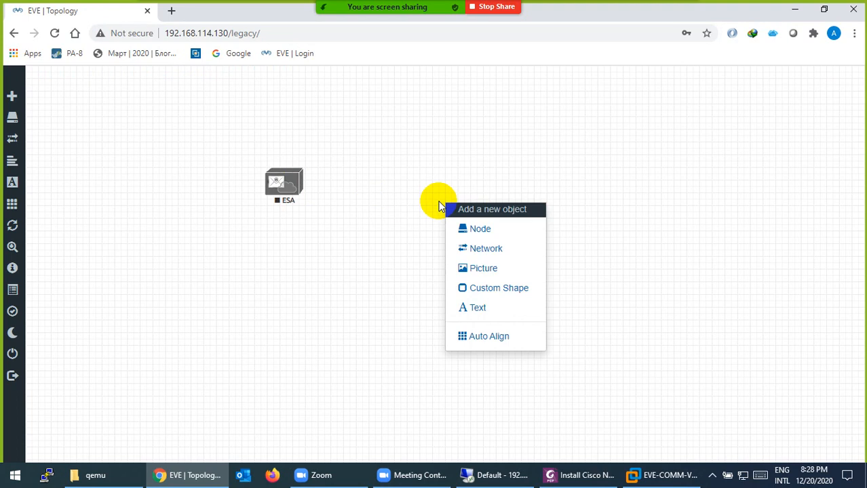
pyautogui.click(476, 234)
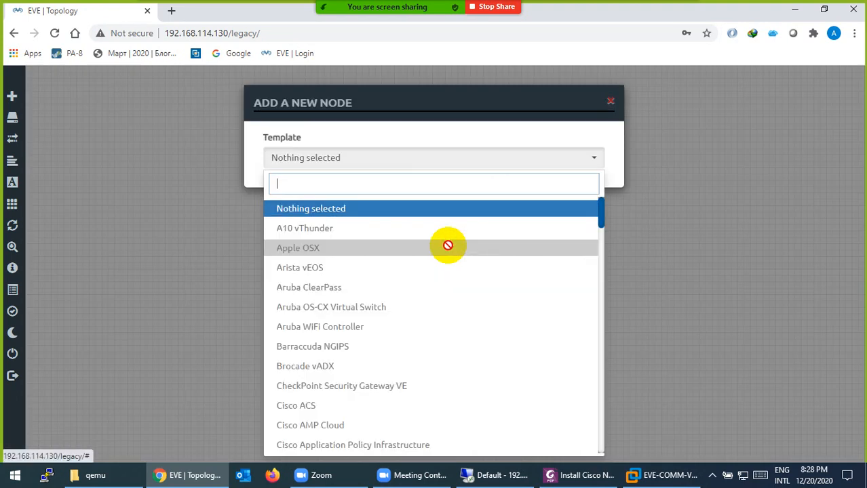
pyautogui.write('fir')
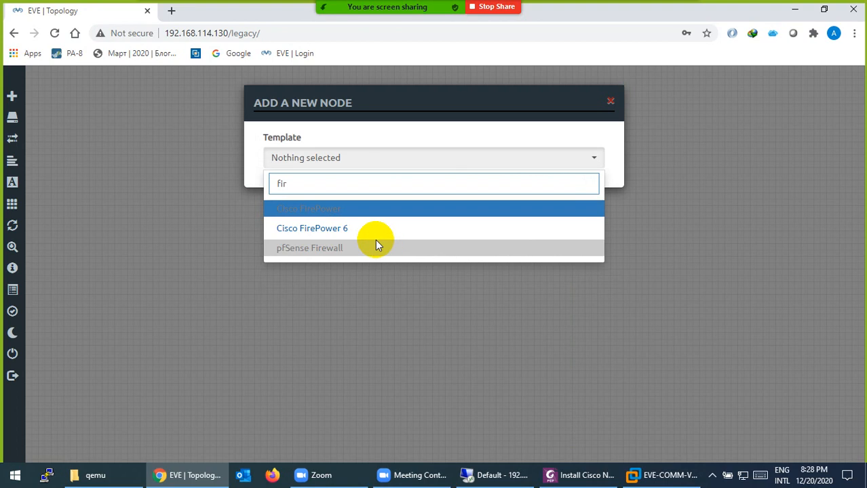
pyautogui.click(332, 230)
pyautogui.click(488, 219)
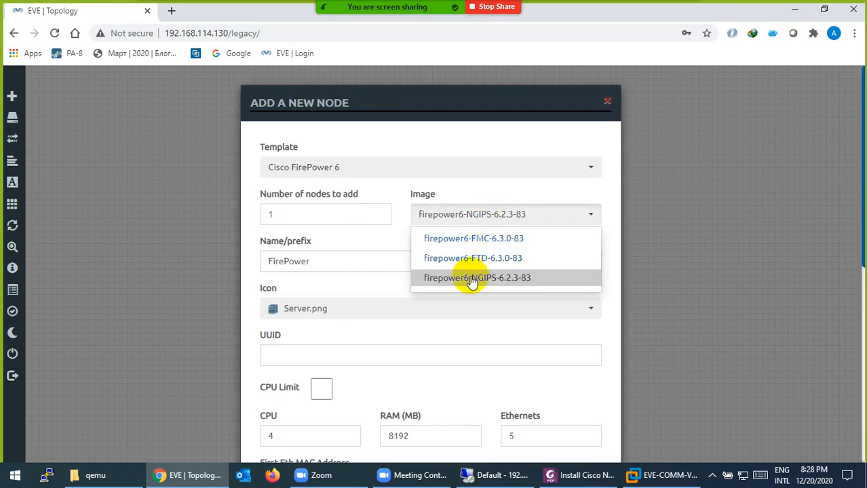
pyautogui.click(473, 281)
pyautogui.scroll(-6, 455, 283)
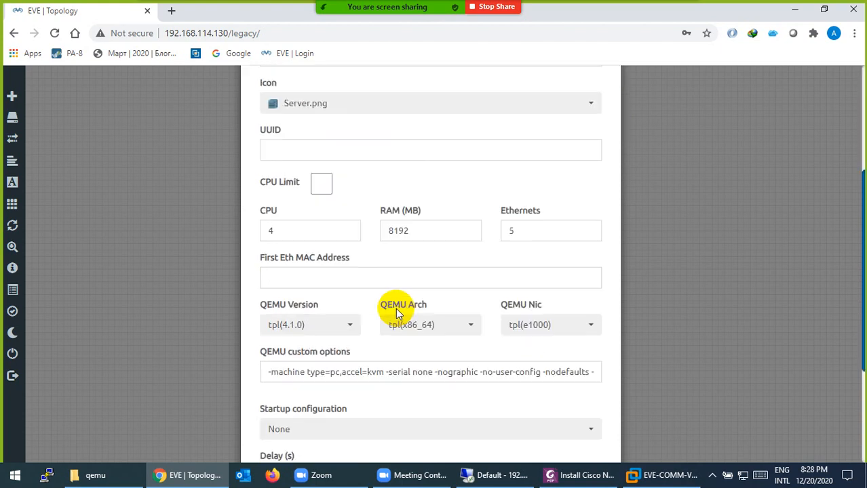
pyautogui.click(367, 424)
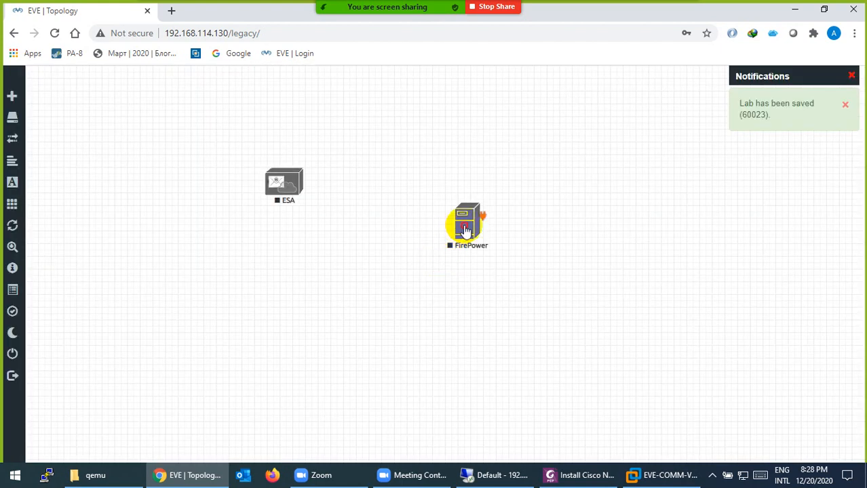
# Step: Move the FirePower node slightly closer to the ESA node and start it
pyautogui.moveTo(466, 231); pyautogui.dragTo(443, 231)
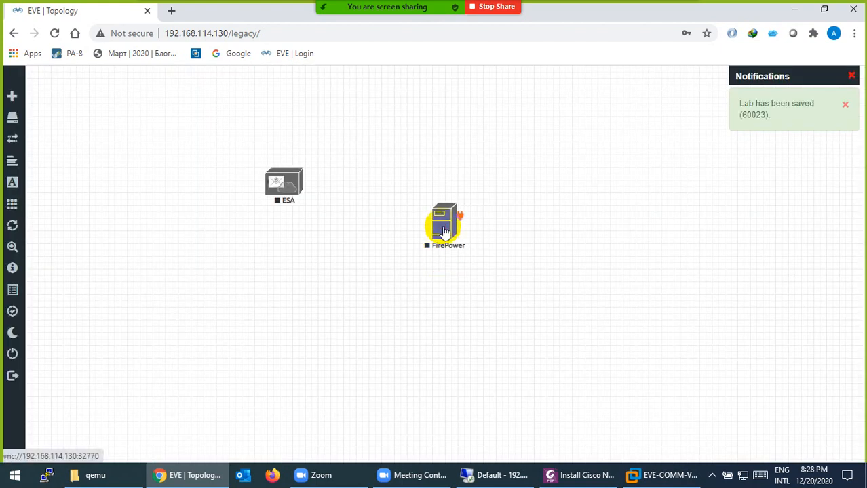
pyautogui.rightClick(443, 229)
pyautogui.click(475, 243)
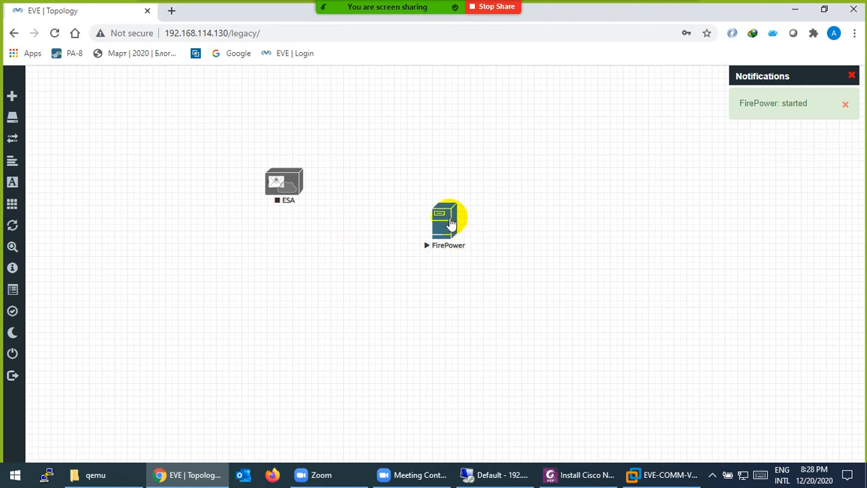
# Step: Close the command prompt window, open the FirePower node's QEMU console and examine its boot output
pyautogui.click(479, 242)
pyautogui.click(478, 125)
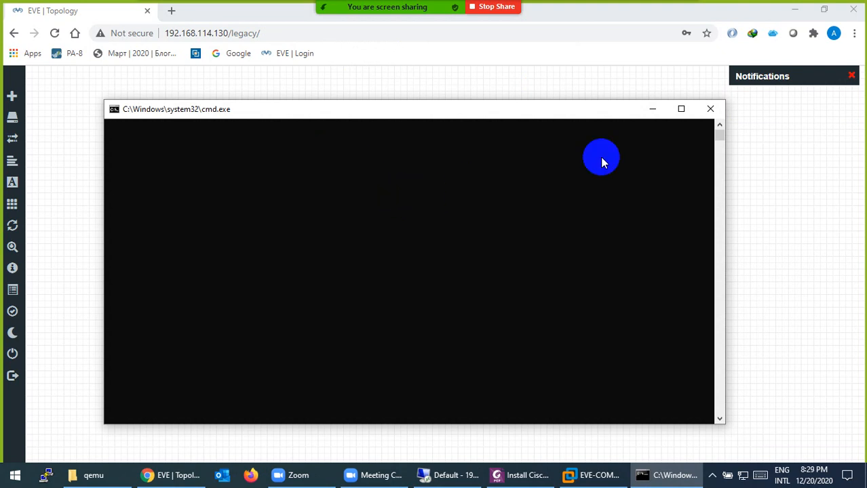
pyautogui.click(710, 109)
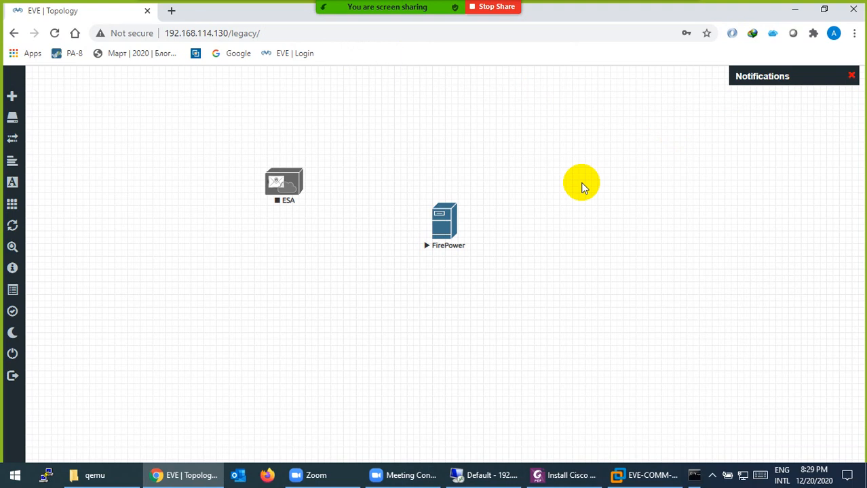
pyautogui.rightClick(452, 224)
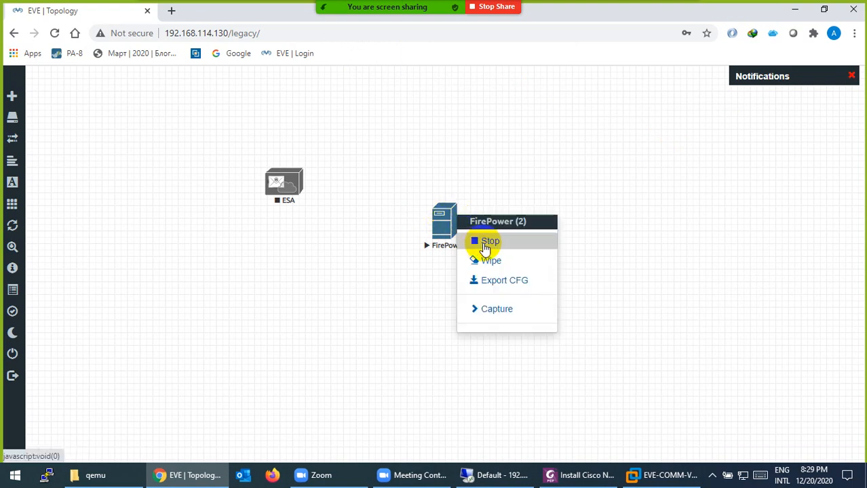
pyautogui.click(450, 224)
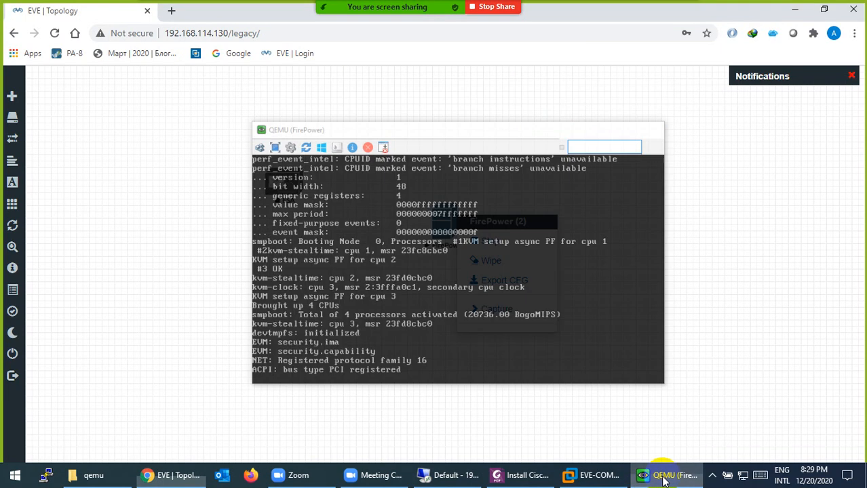
pyautogui.click(664, 478)
pyautogui.click(664, 477)
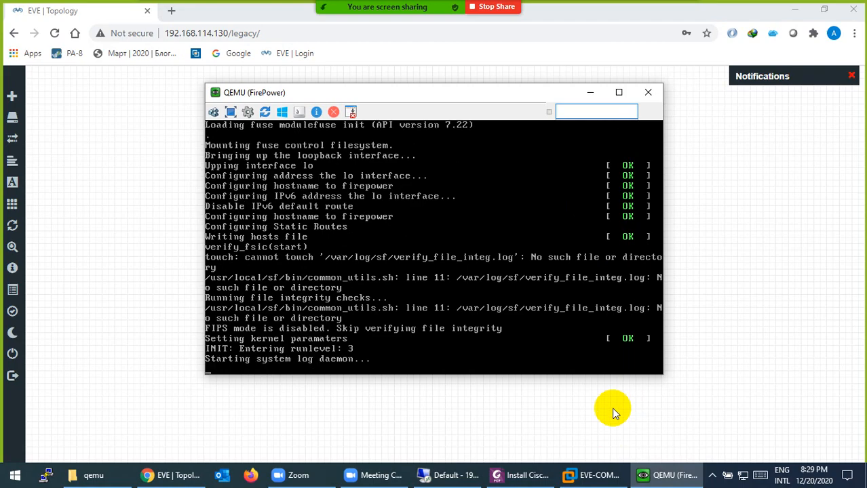
# Step: Switch to the Remote Desktop session and unlock the remote Windows computer with the account password
pyautogui.click(448, 475)
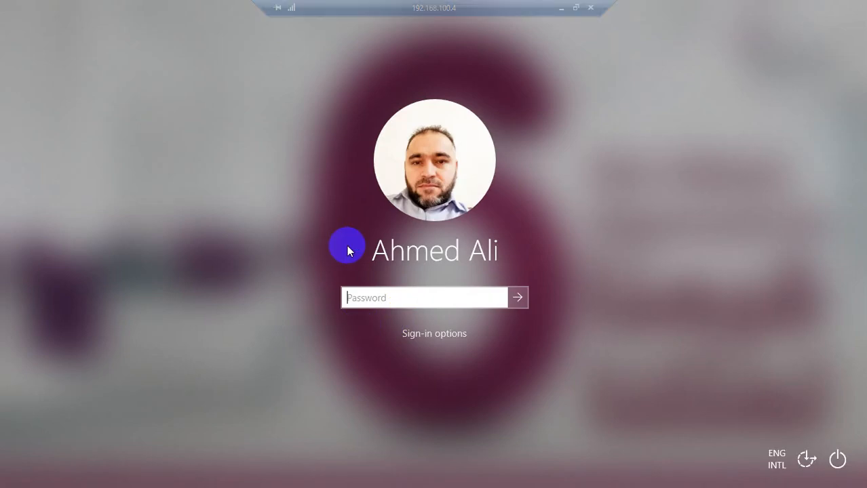
pyautogui.click(367, 299)
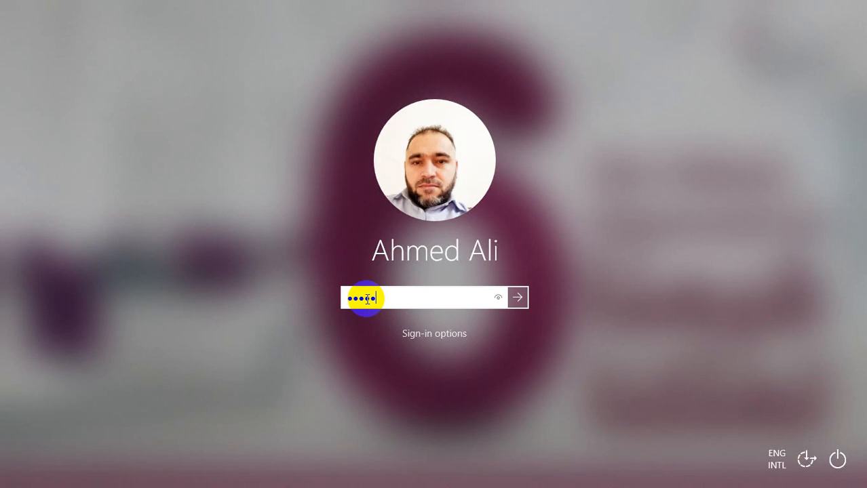
pyautogui.press('Return')
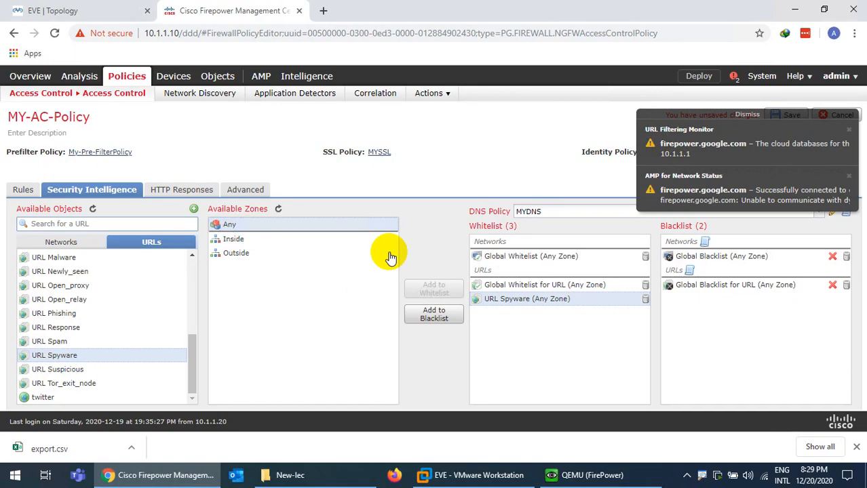
# Step: Add a Cisco FirePower 6 node with the firepower6-NGIPS-6.2.3-83 image to the remote CCNP-S-English topology and start it
pyautogui.click(78, 10)
pyautogui.rightClick(182, 166)
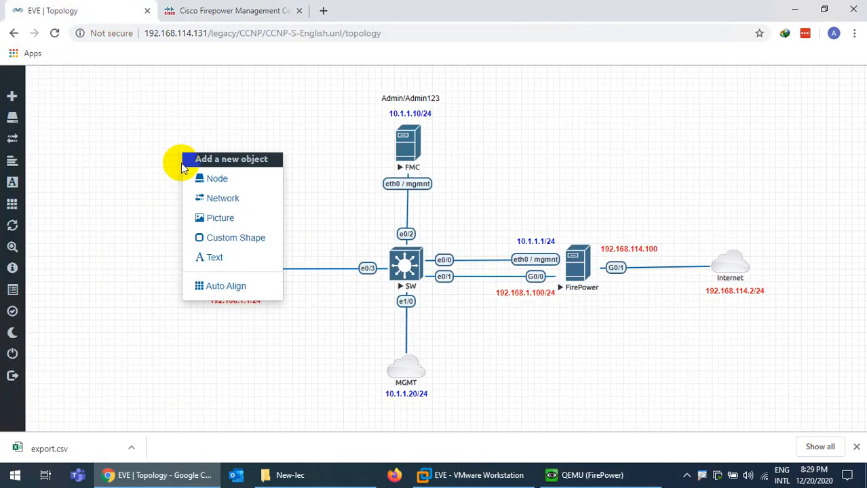
pyautogui.click(194, 178)
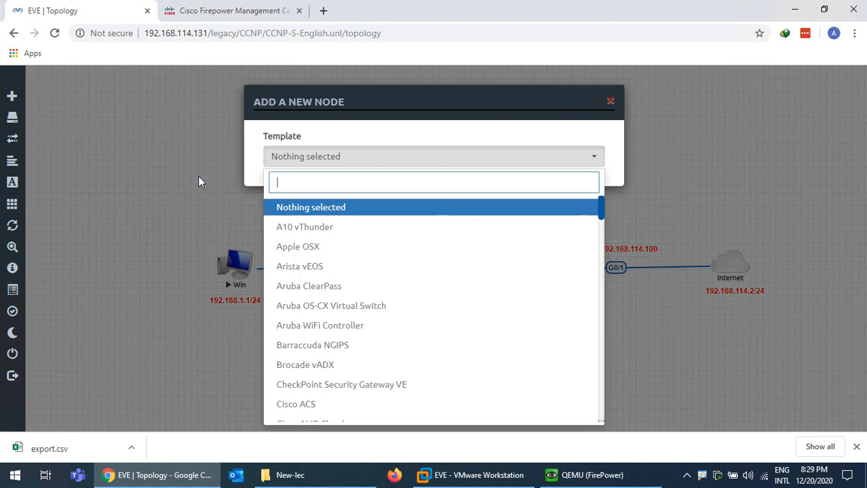
pyautogui.write('fire')
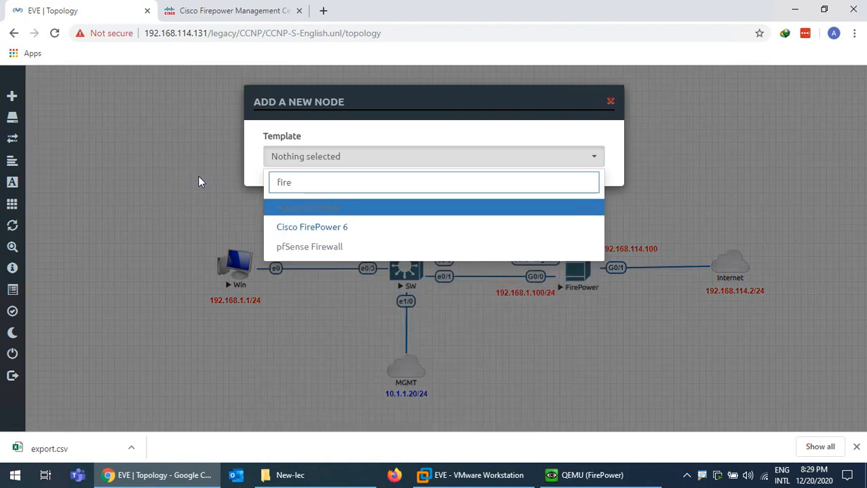
pyautogui.click(286, 227)
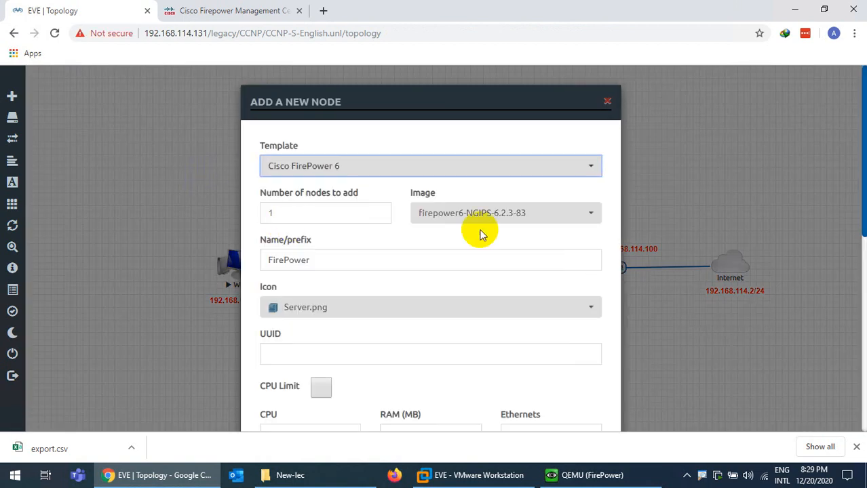
pyautogui.scroll(-8, 420, 306)
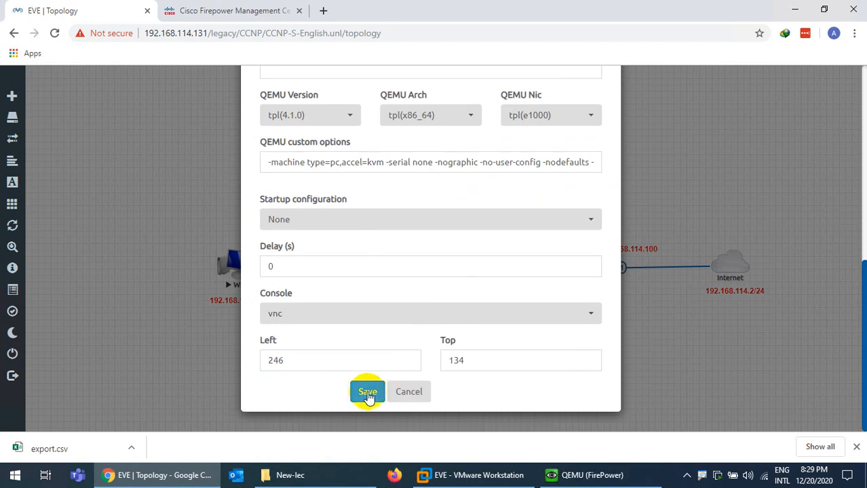
pyautogui.click(364, 394)
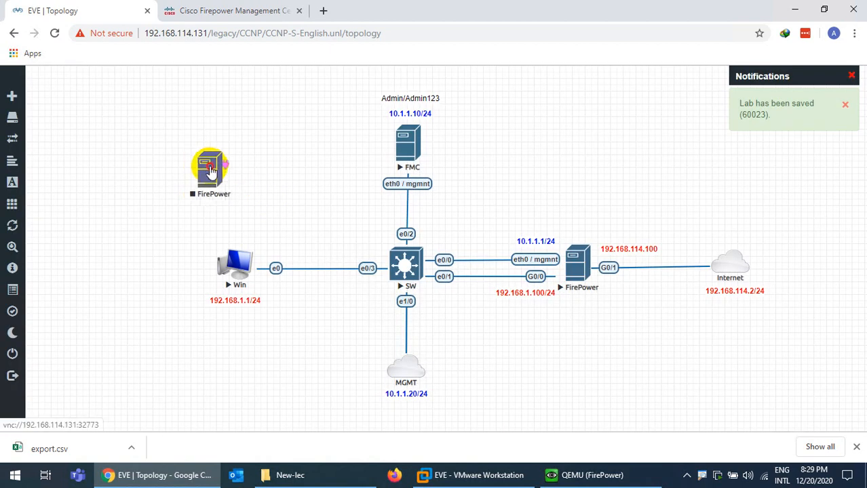
pyautogui.rightClick(215, 171)
pyautogui.click(234, 192)
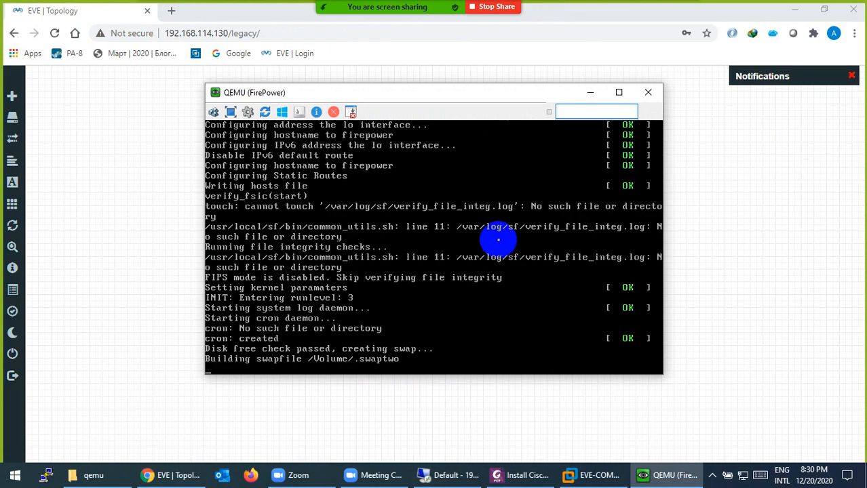
# Step: Back on the local machine, close the FirePower console and stop the FirePower node in EVE-NG
pyautogui.click(646, 91)
pyautogui.rightClick(450, 220)
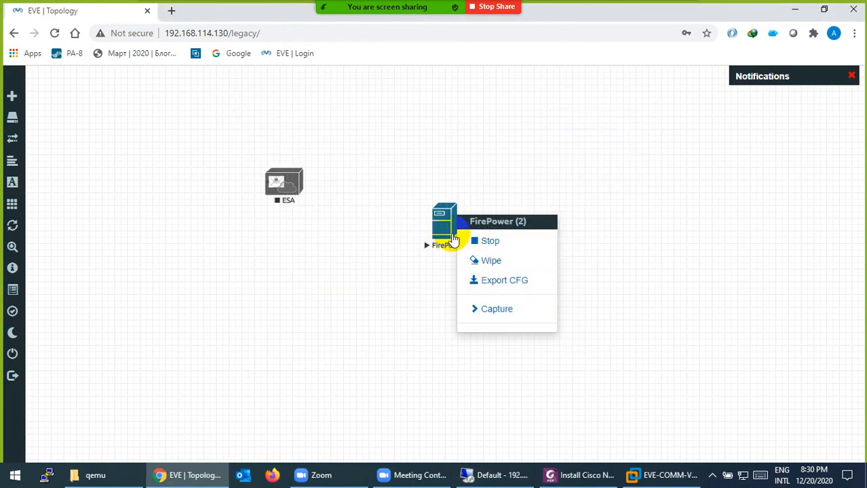
pyautogui.click(489, 242)
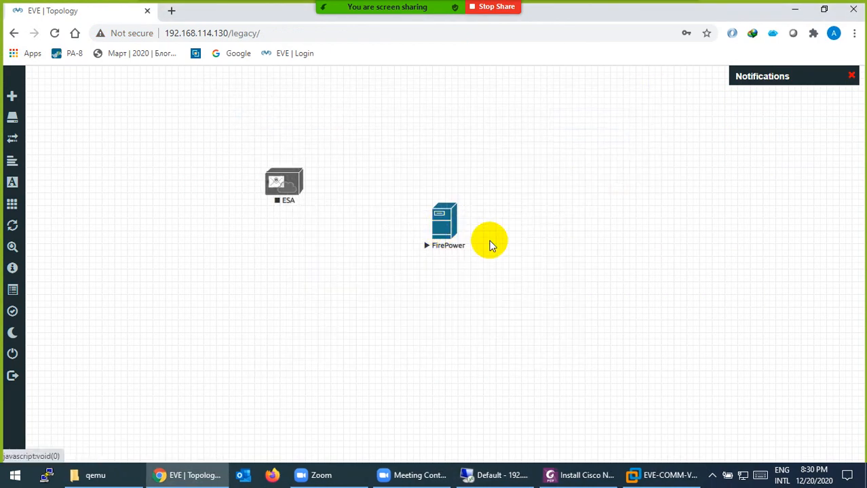
# Step: Close the browser and review the installation guide down to the section on adding and starting the NGIPS node
pyautogui.click(853, 11)
pyautogui.scroll(-15, 650, 385)
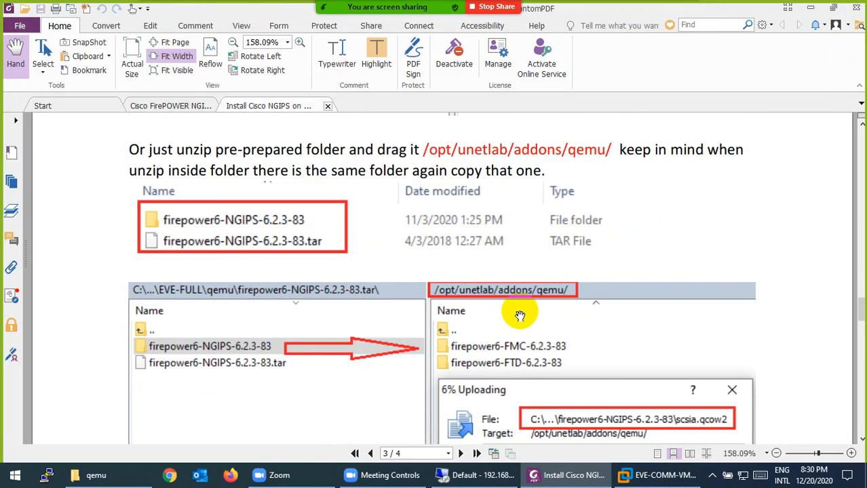
pyautogui.scroll(-10, 469, 317)
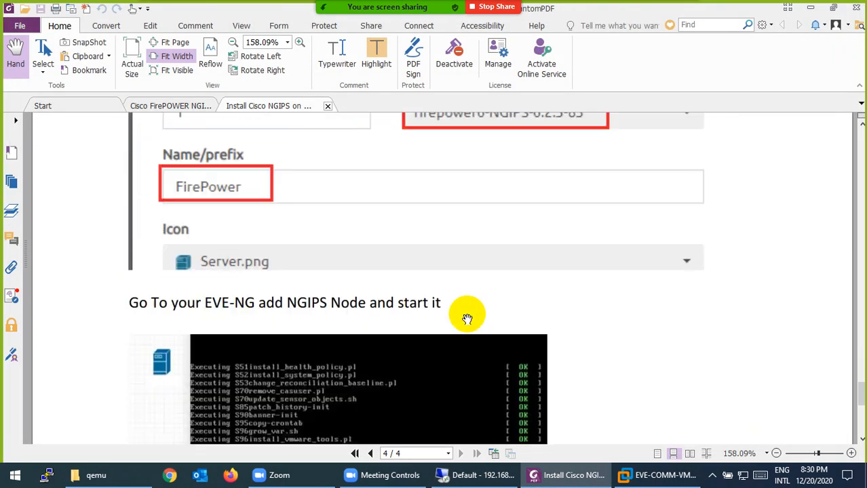